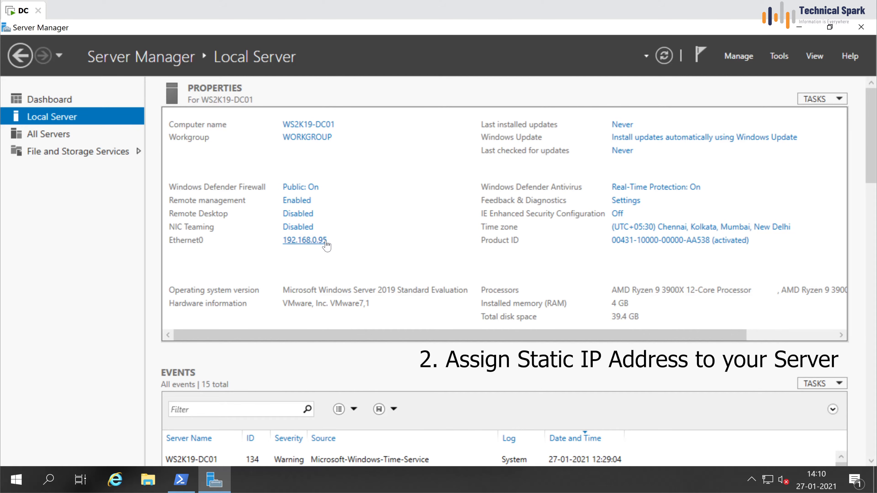
Step: Review the Ethernet0 adapter's IPv4 and IPv6 settings without changing anything
left_click(326, 240)
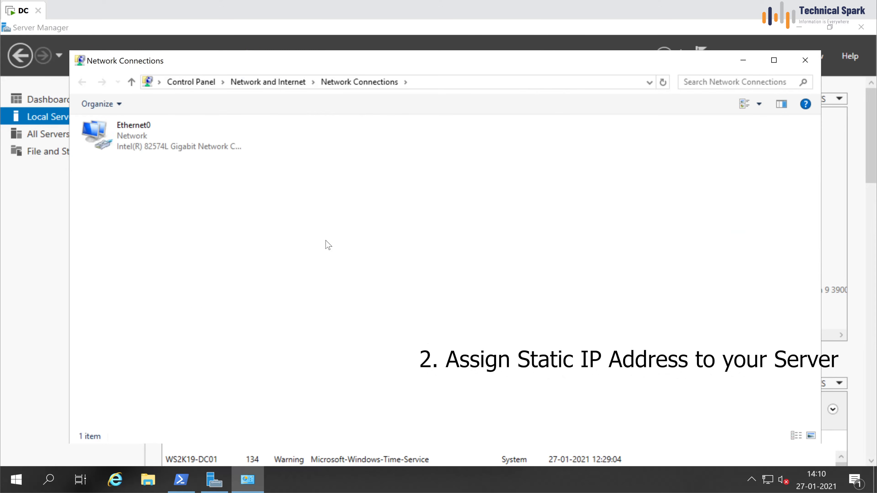
right_click(149, 141)
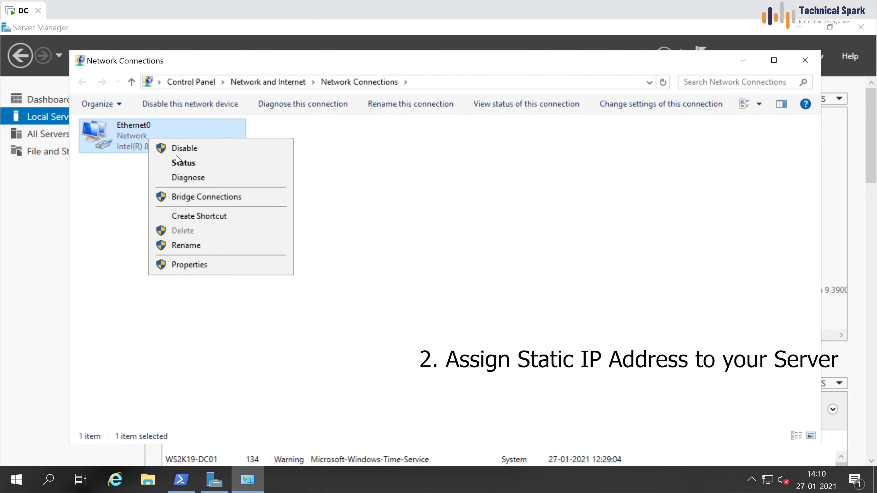
left_click(223, 265)
left_click(200, 252)
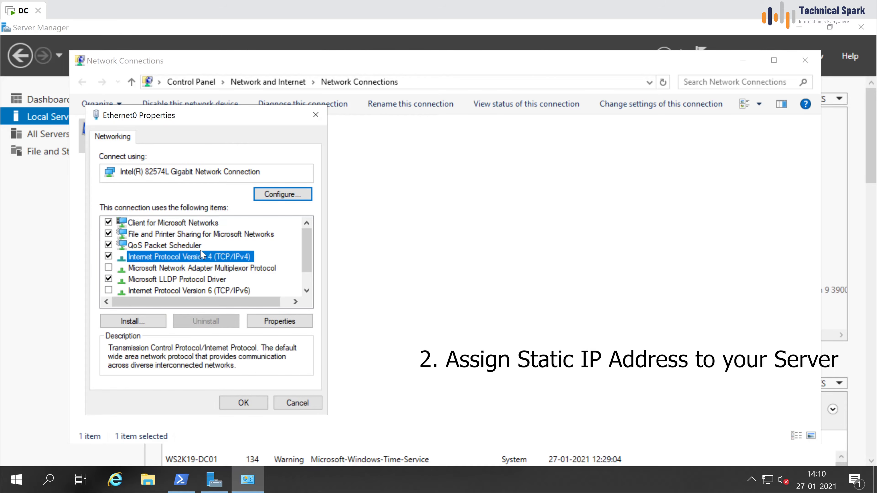
left_click(288, 321)
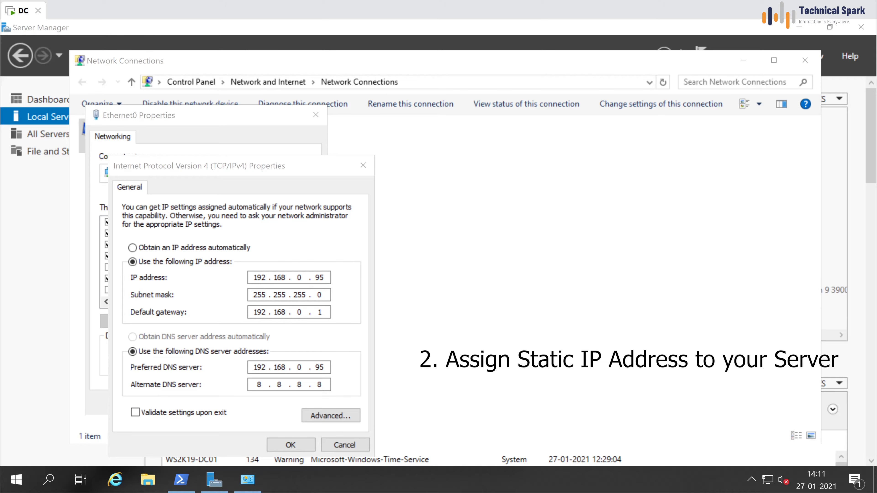
left_click(353, 448)
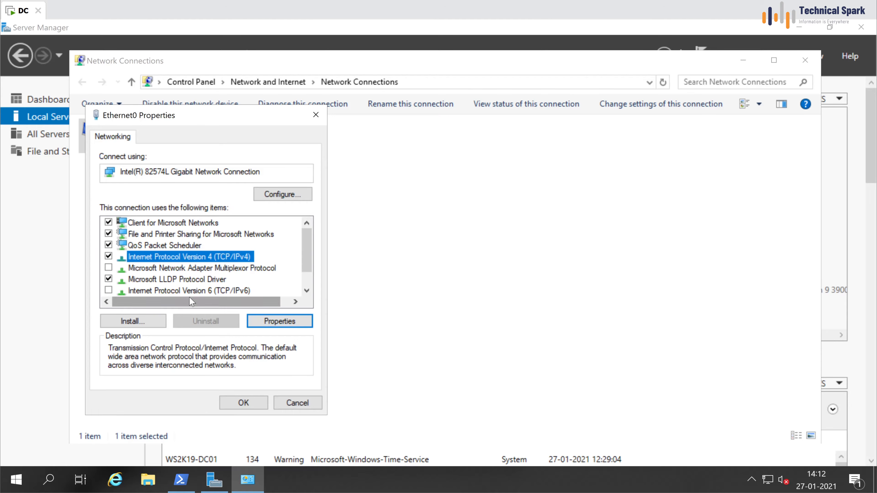
left_click(192, 289)
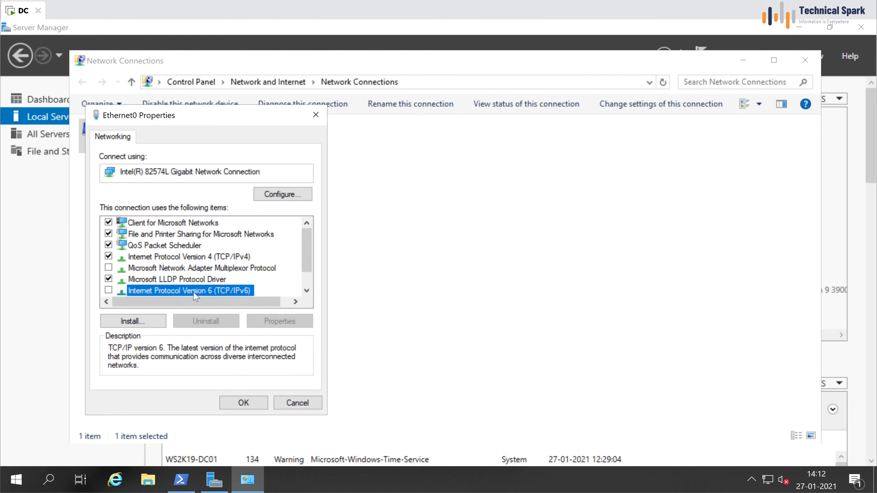
left_click(309, 402)
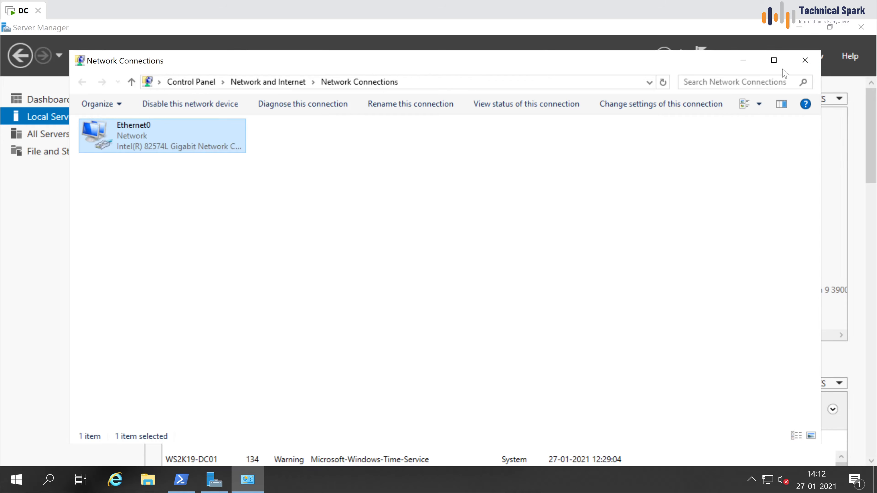
left_click(804, 62)
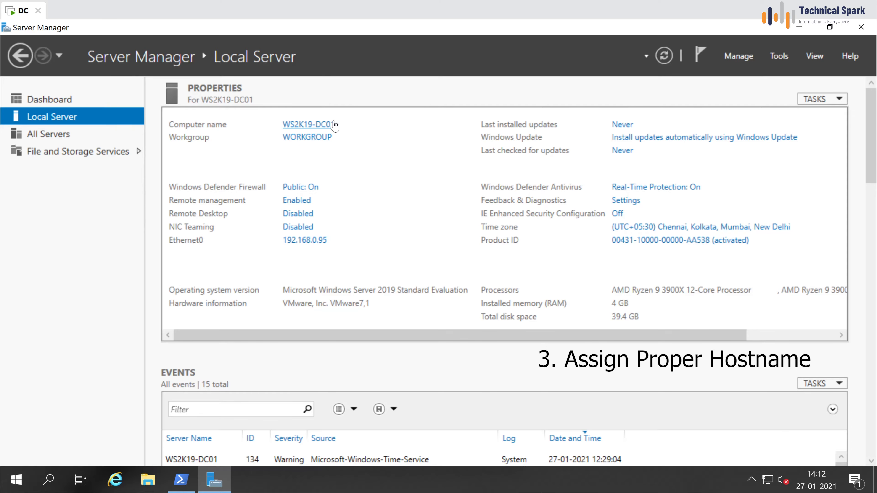
Step: Confirm in System Properties that the computer name is WS2K19-DC01, leaving it unchanged
left_click(317, 130)
left_click_drag(276, 134, 418, 180)
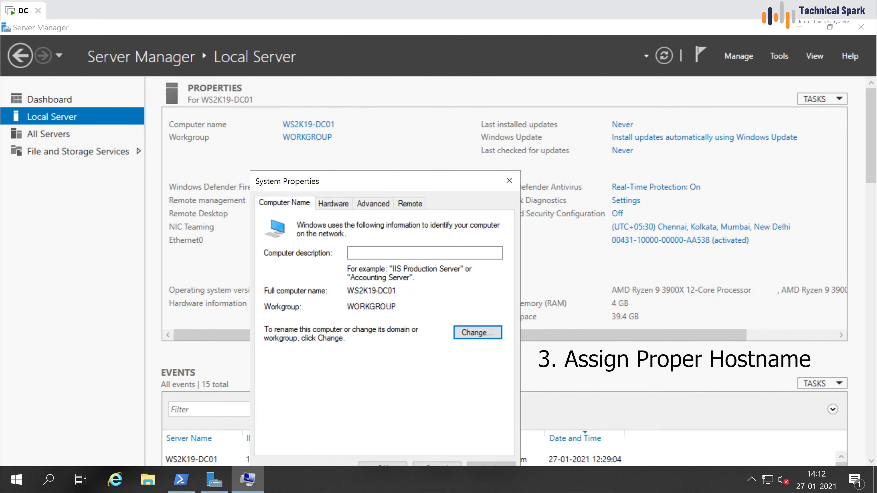
left_click(477, 334)
left_click(341, 282)
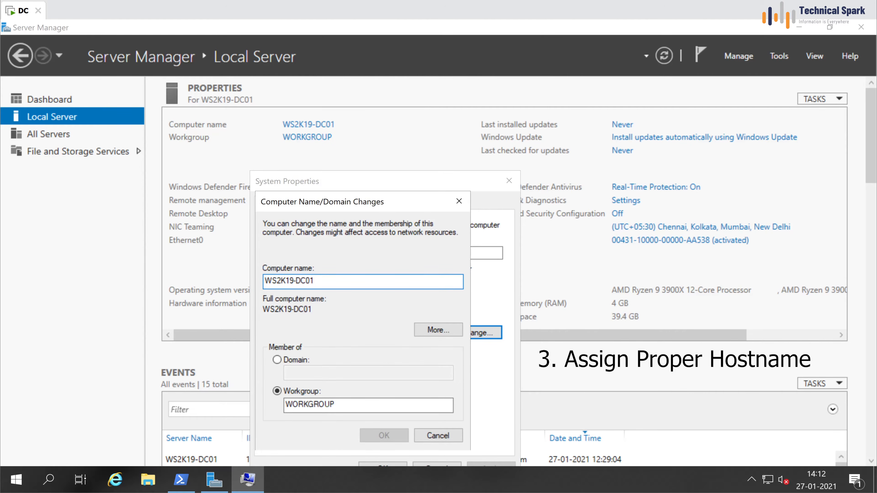
left_click_drag(340, 281, 243, 282)
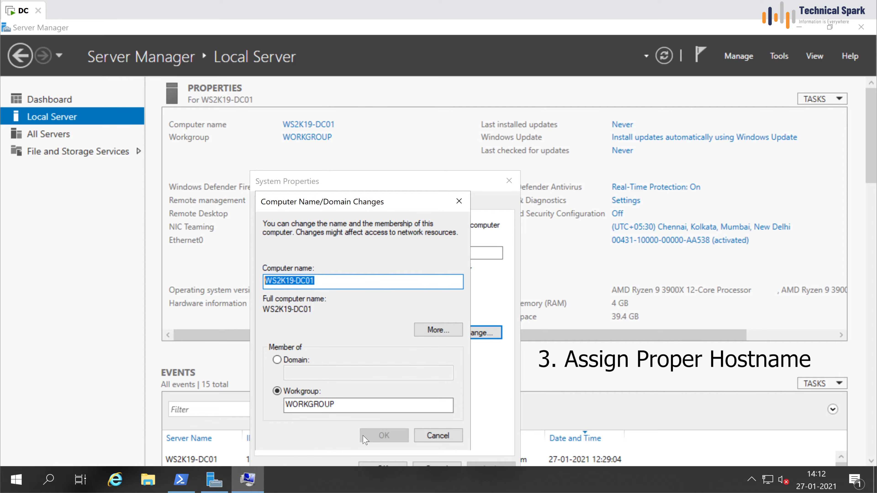
key("End")
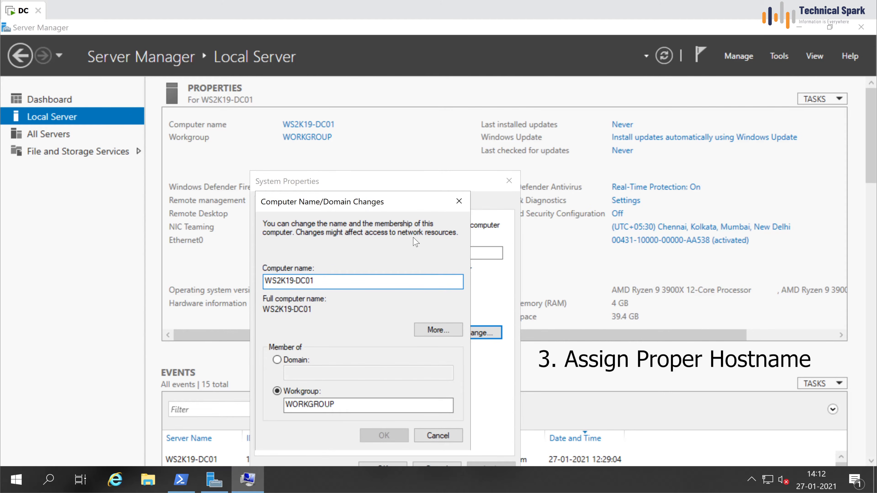
left_click(438, 435)
left_click(436, 464)
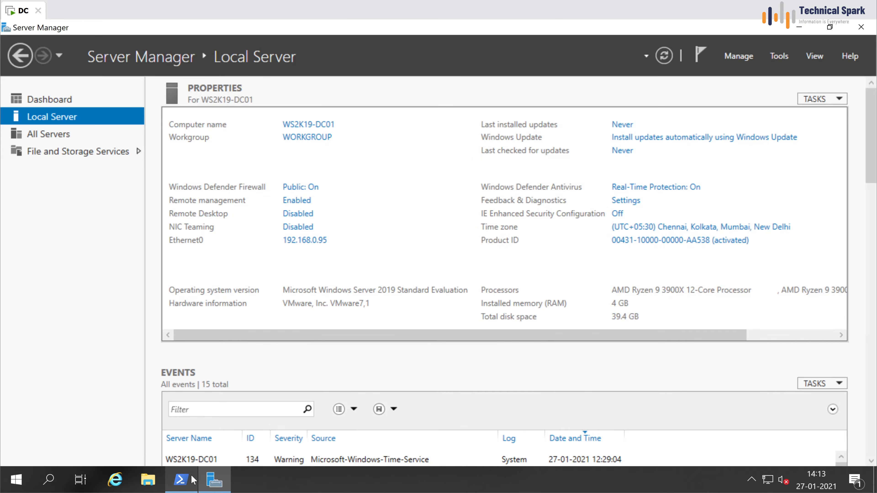
Step: Check the signed-in account name in the PowerShell console
left_click(180, 479)
key("Escape")
type("whoami")
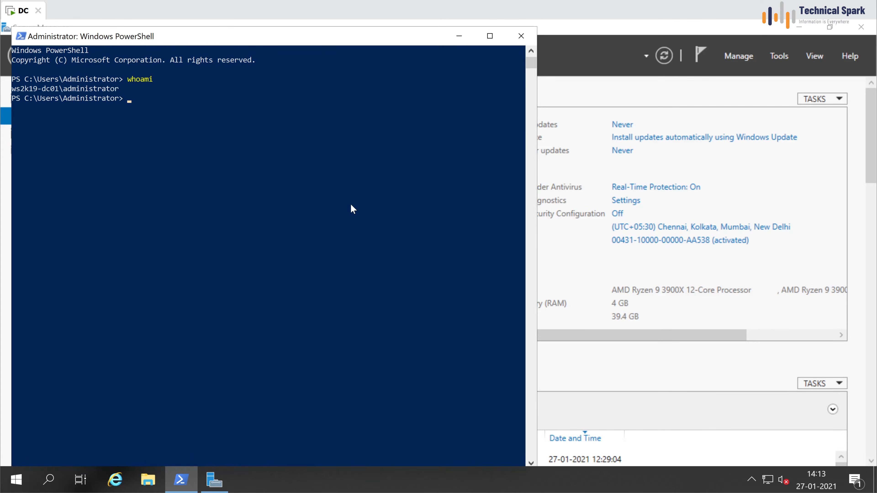
left_click_drag(27, 89, 104, 89)
left_click(235, 99)
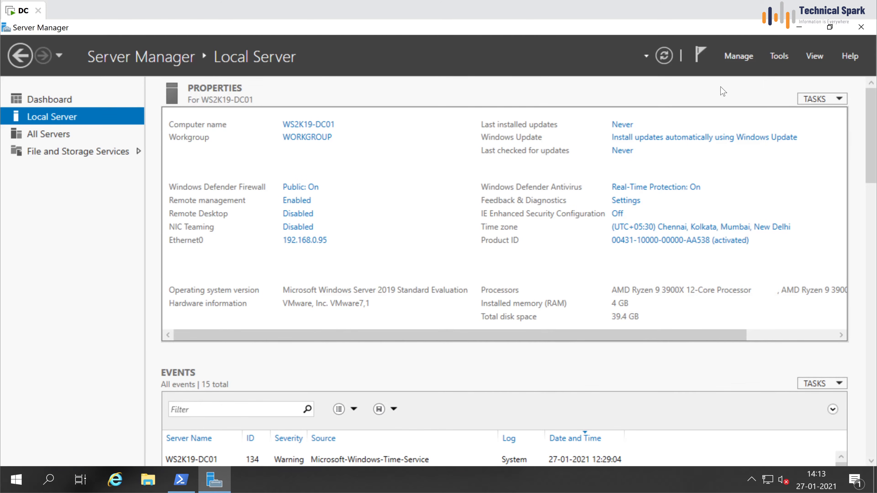
Step: Run Add Roles and Features as a role-based install on WS2K19-DC01 and tick Active Directory Domain Services
left_click(734, 59)
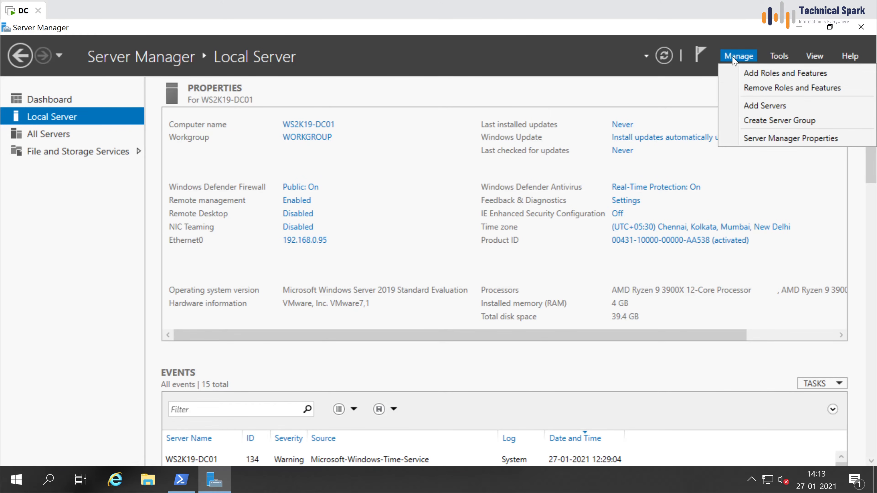
left_click(746, 76)
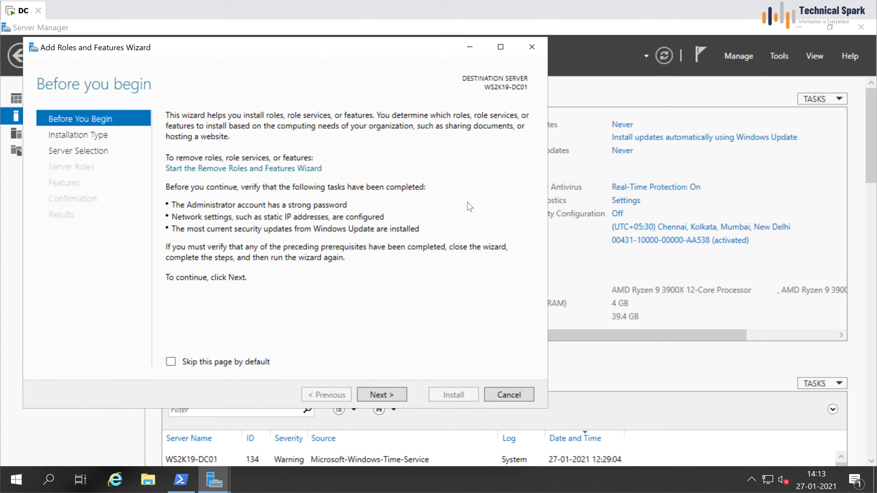
left_click(395, 403)
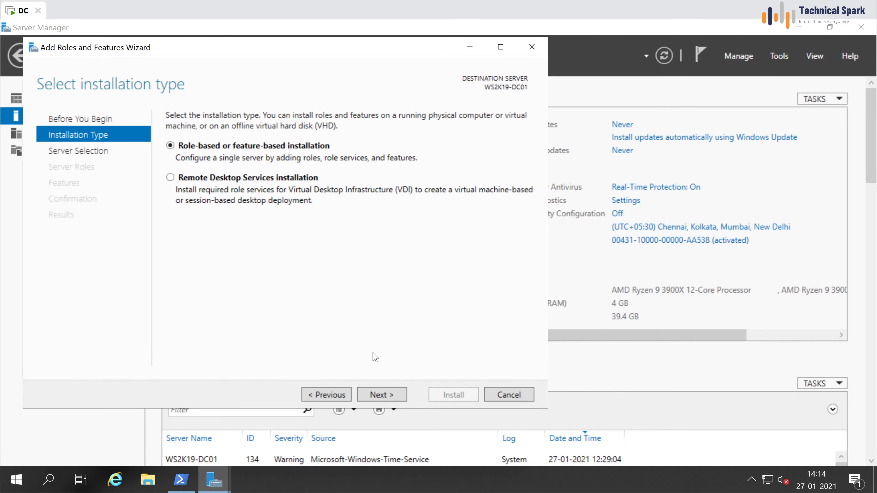
left_click(394, 400)
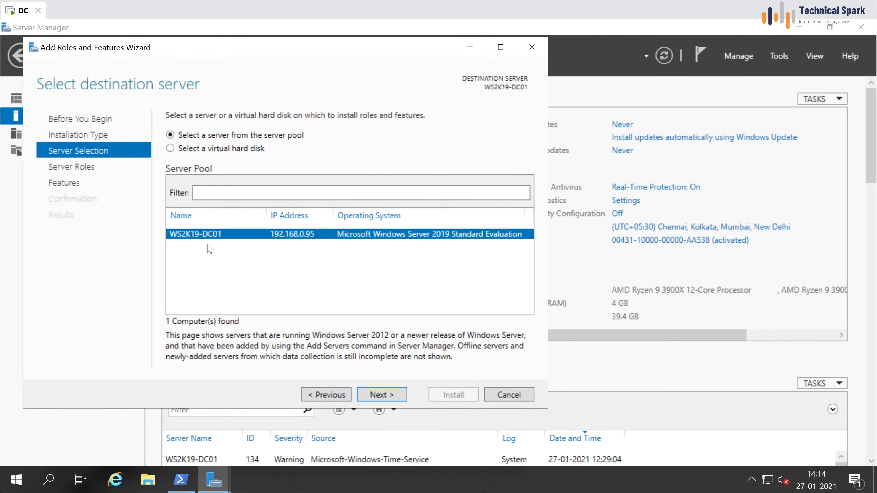
left_click(396, 397)
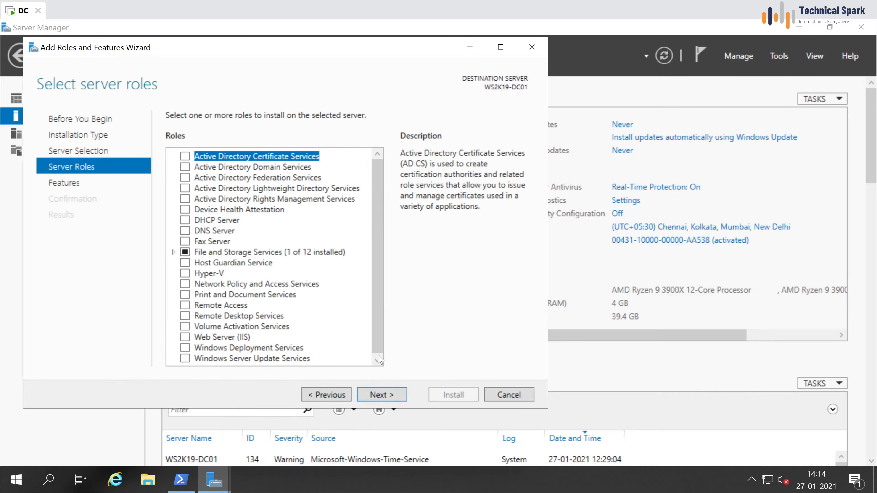
left_click(268, 167)
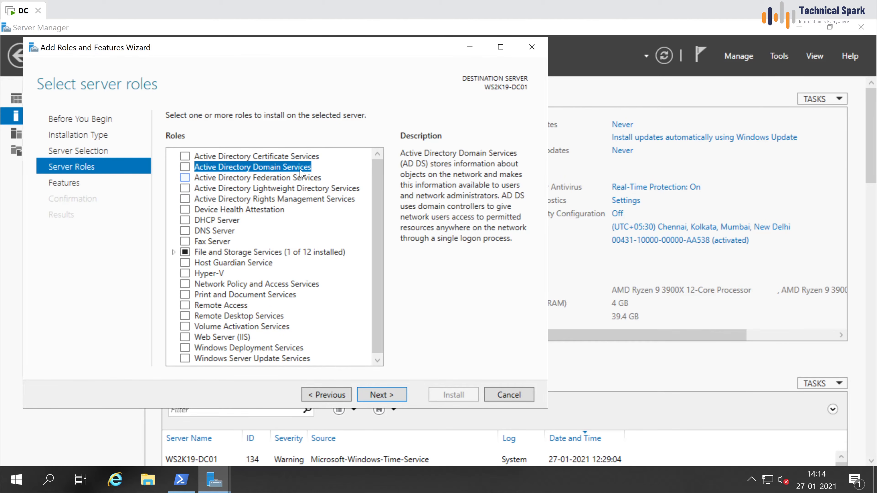
left_click(185, 167)
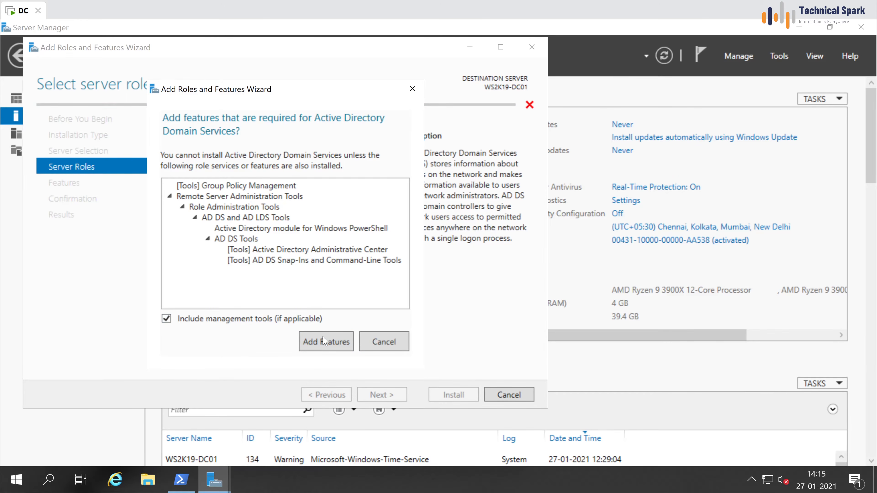
Step: Accept the AD DS management tools, then add the DNS Server role with its tools
left_click(324, 343)
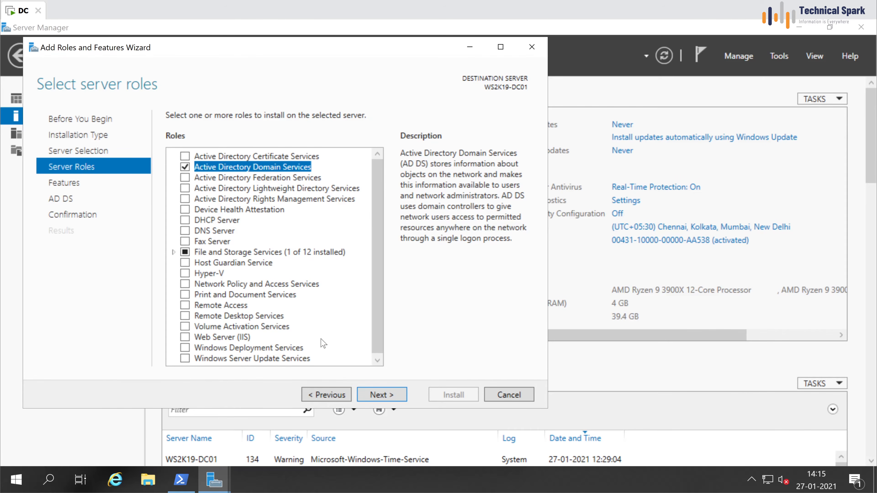
left_click(217, 231)
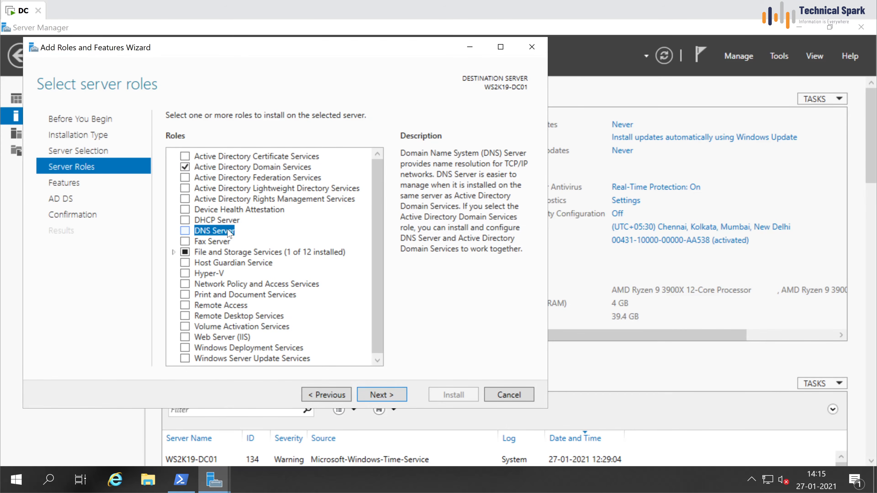
left_click(185, 231)
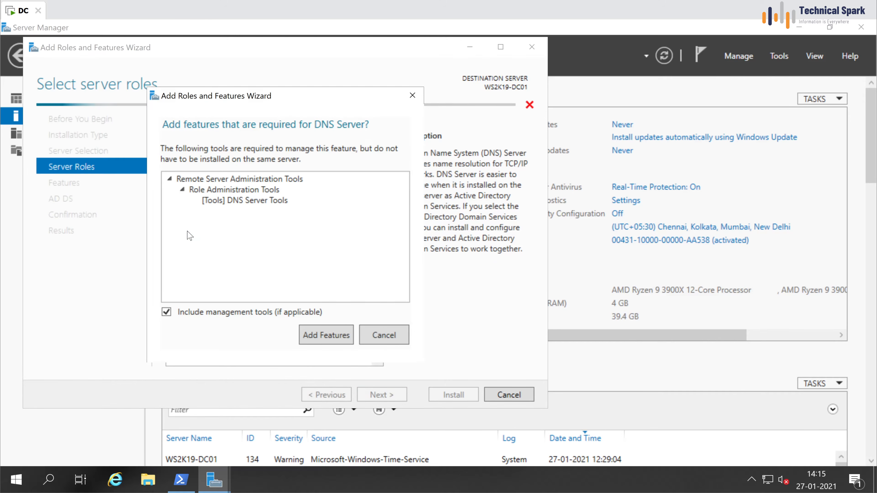
left_click(315, 335)
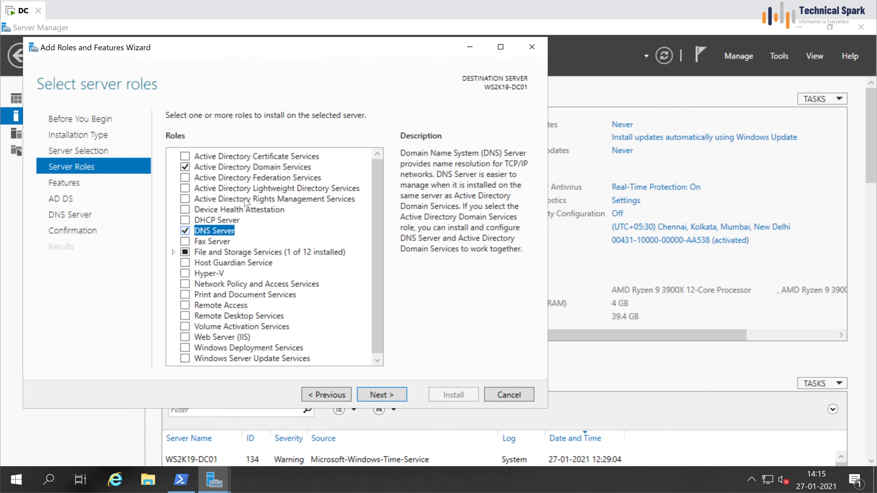
left_click(271, 168)
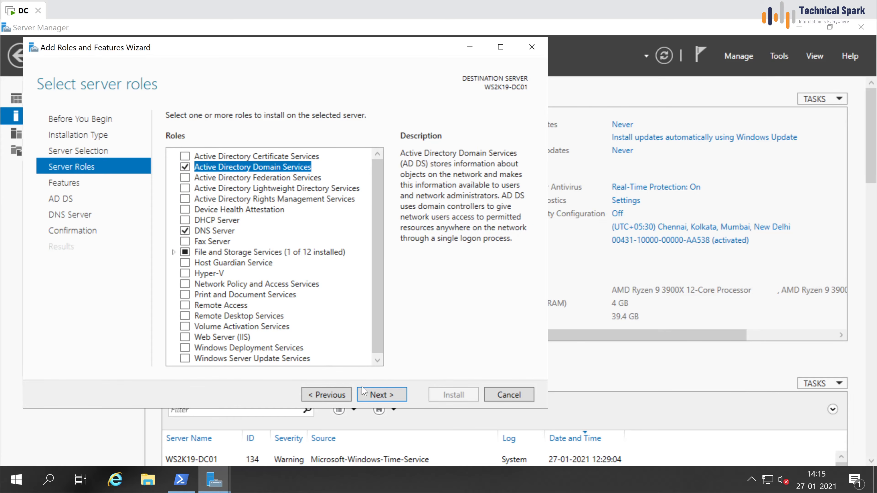
Step: Advance past the Features and AD DS pages, leaving the features list unchanged
left_click(382, 395)
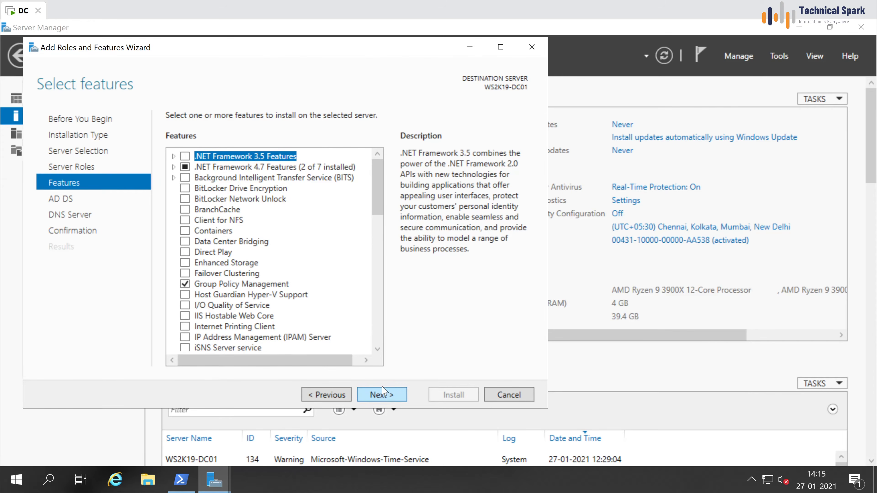
left_click_drag(379, 181, 382, 153)
left_click(382, 395)
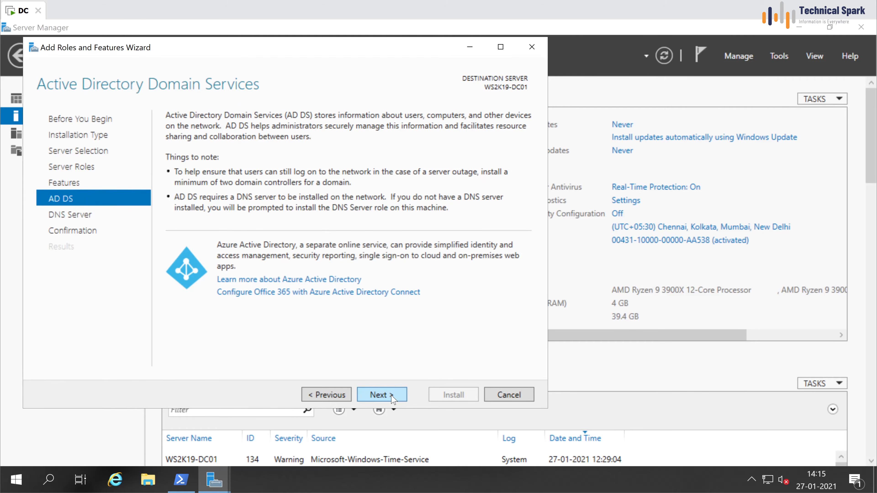
left_click(393, 399)
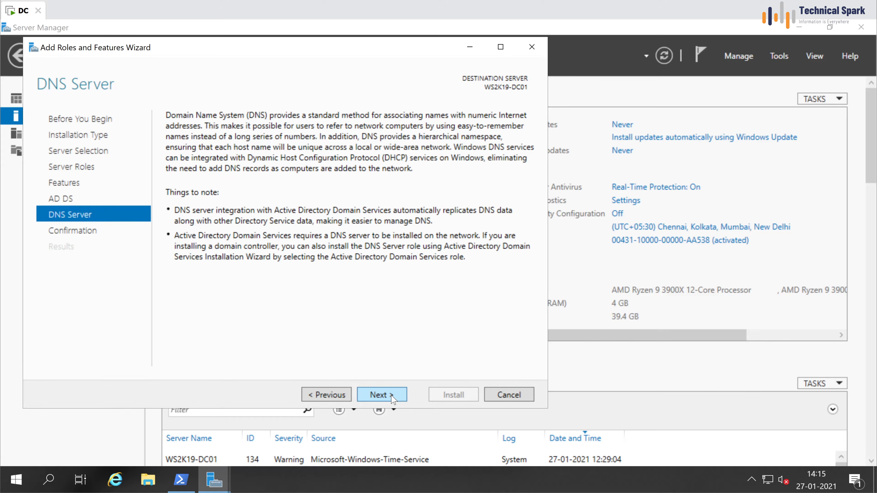
left_click(393, 399)
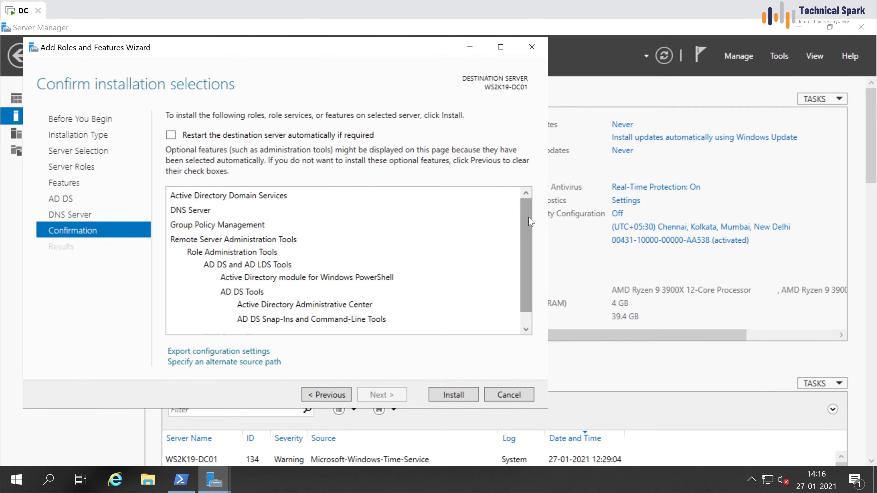
Step: Install AD DS, DNS Server and Group Policy Management, then close the finished wizard
mouse_move(528, 218)
left_mouse_down()
mouse_move(525, 288)
mouse_move(528, 218)
left_mouse_up()
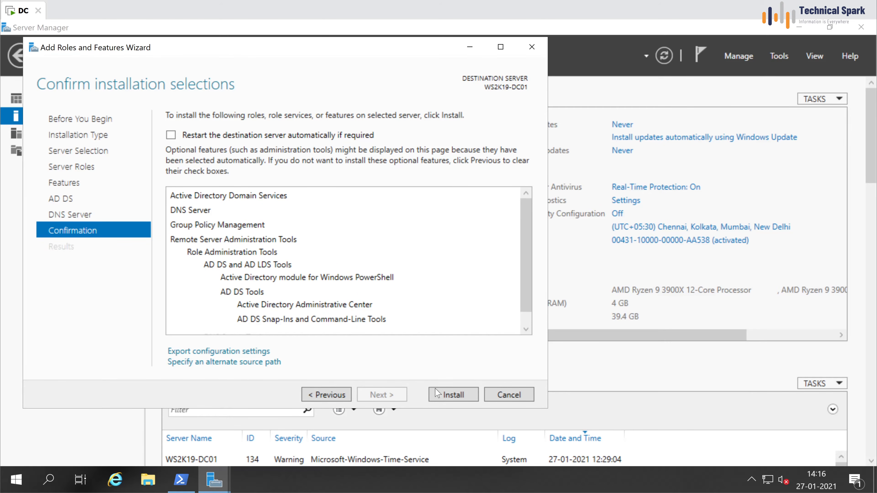
left_click(455, 393)
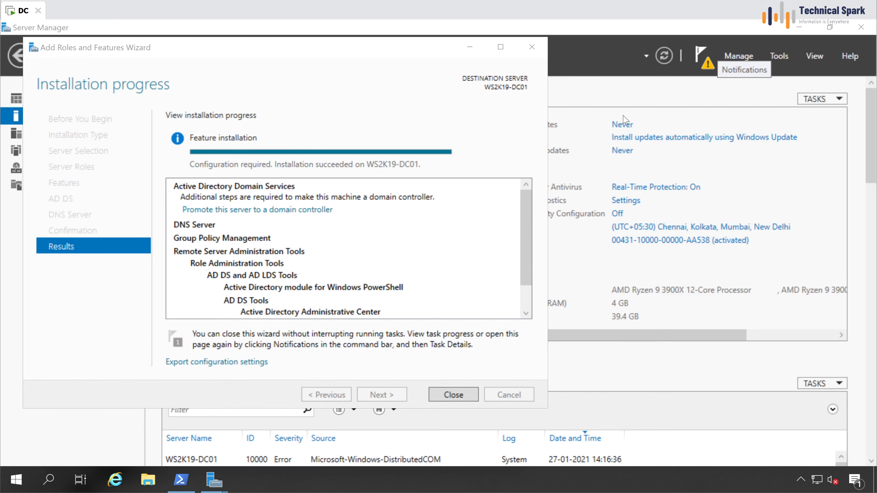
left_click(452, 395)
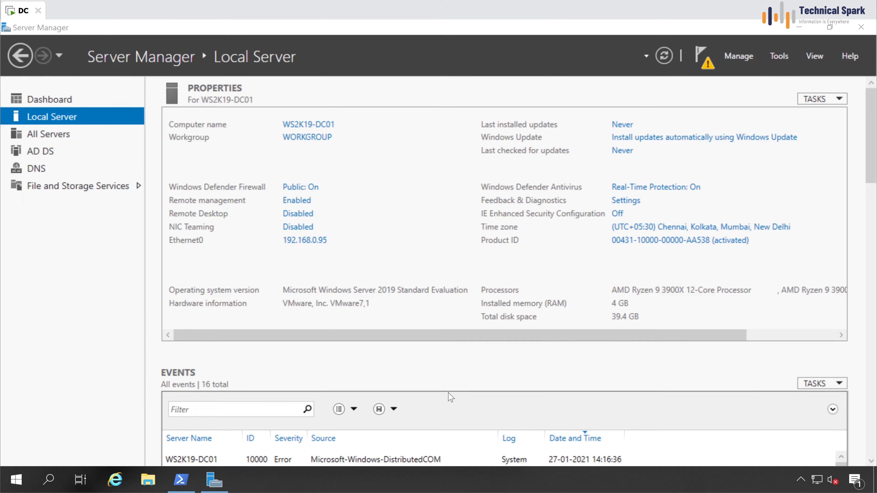
Step: Choose 'Promote this server to a domain controller' from the Notifications flag
left_click(700, 59)
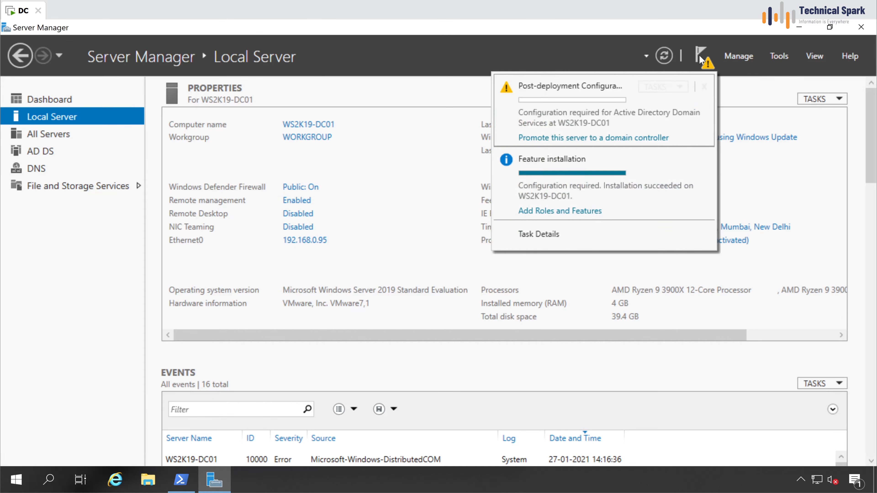
left_click(630, 144)
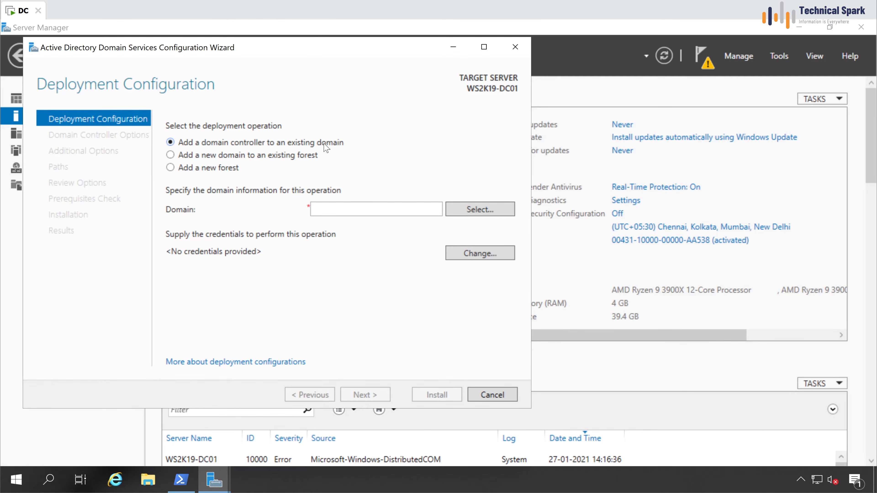
Step: Create a new forest with root domain name TechnicalSpark.com and continue
left_click(232, 160)
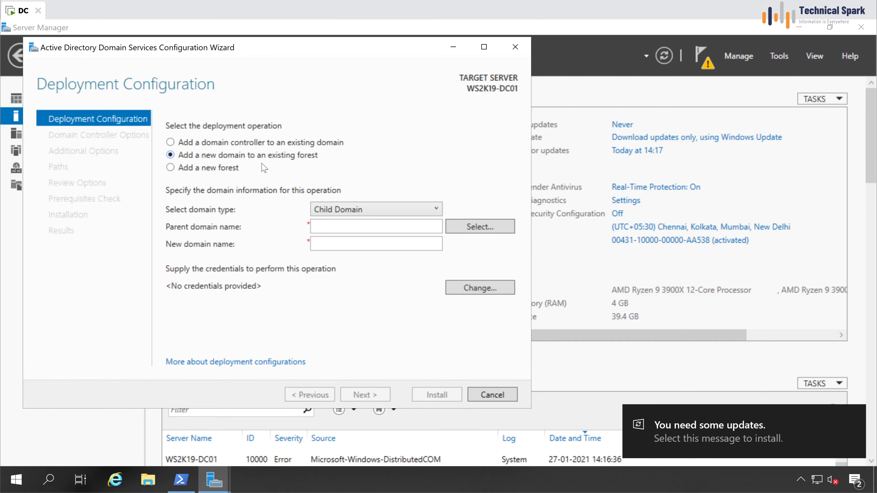
left_click(222, 168)
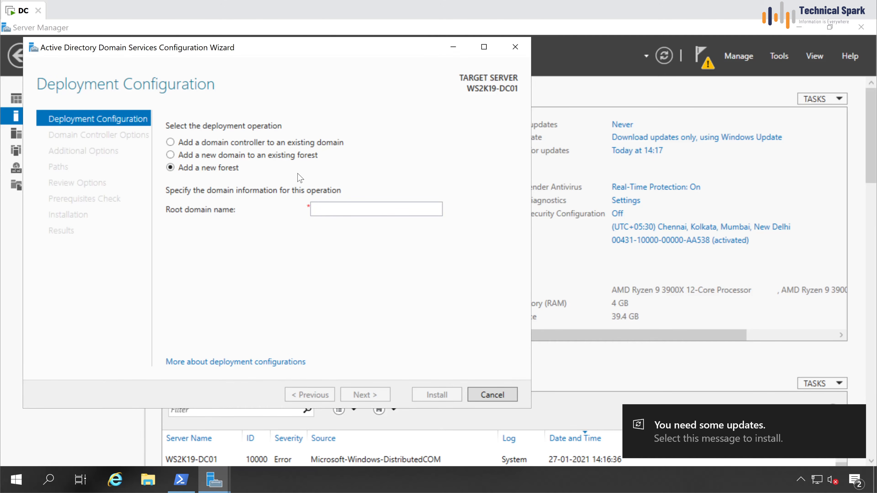
left_click(344, 209)
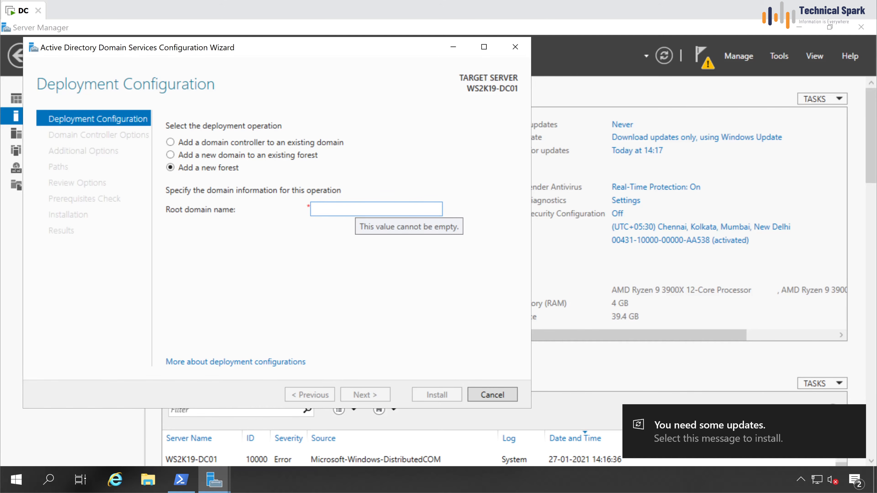
type("Tech")
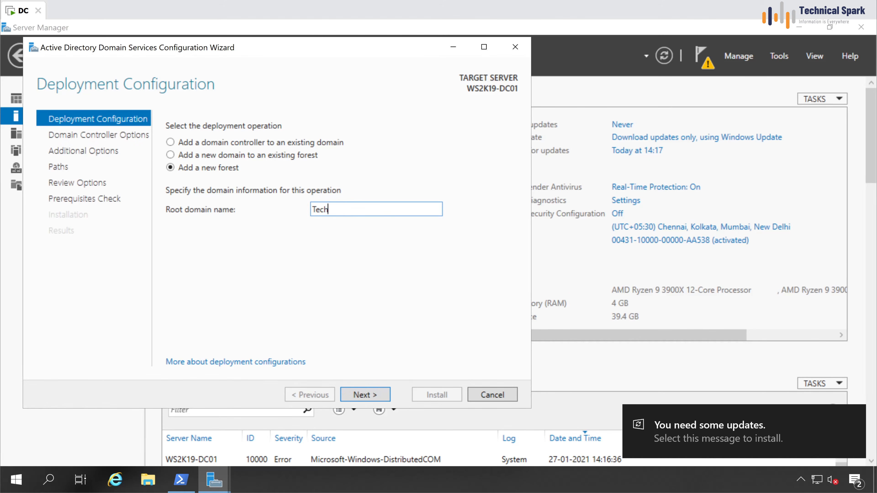
type("nicalSpark.com")
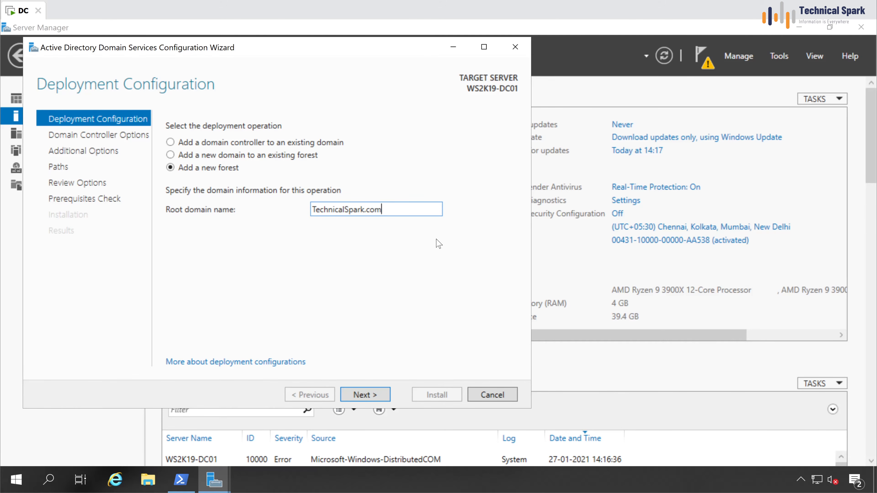
left_click(368, 394)
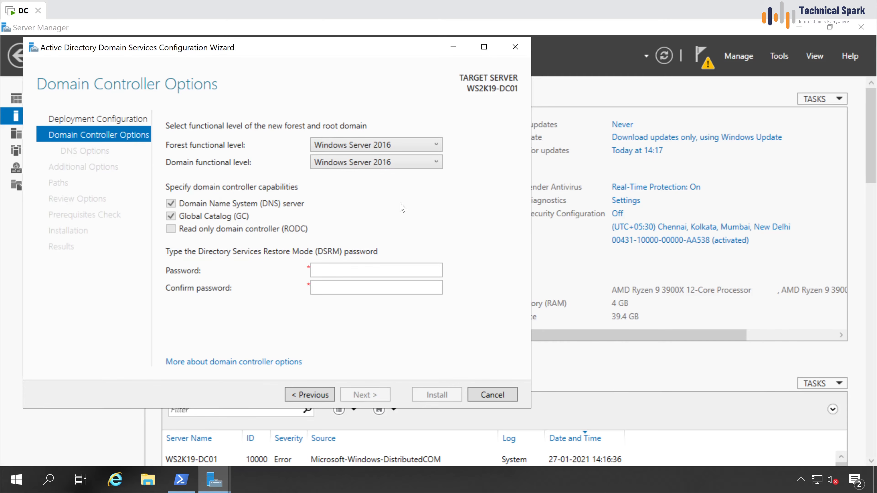
Step: Keep both forest and domain functional levels at Windows Server 2016
left_click(346, 143)
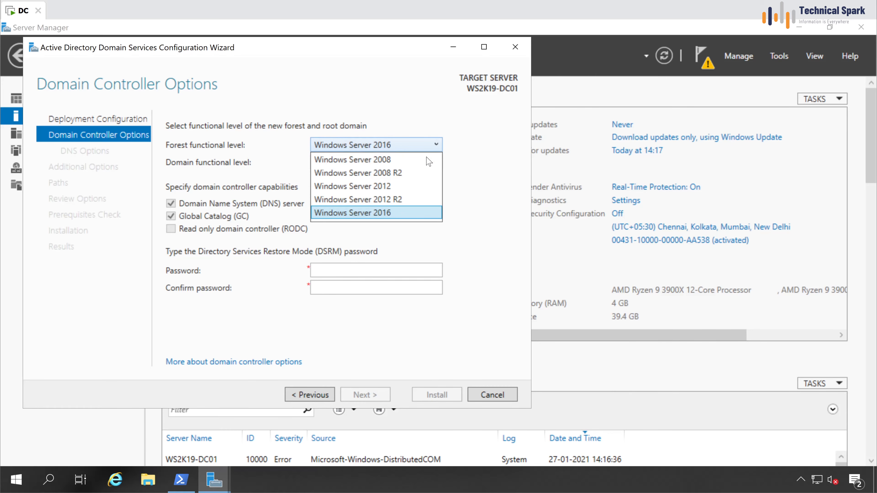
left_click(457, 200)
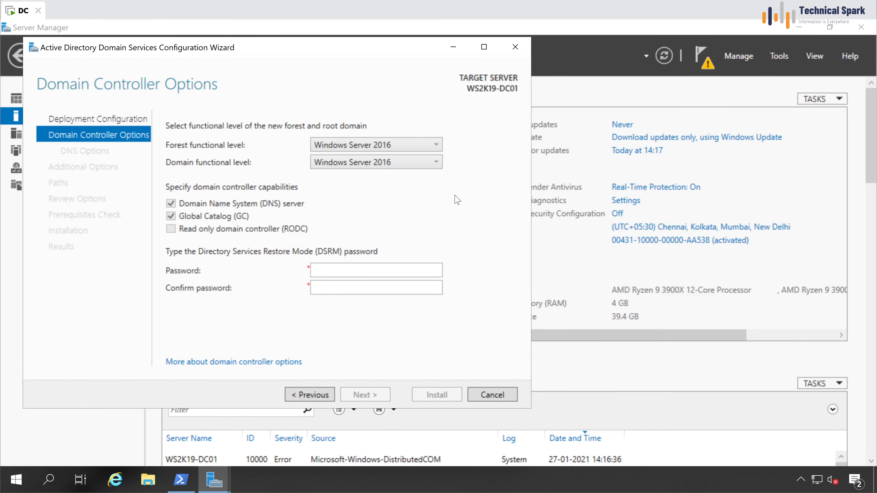
left_click(400, 148)
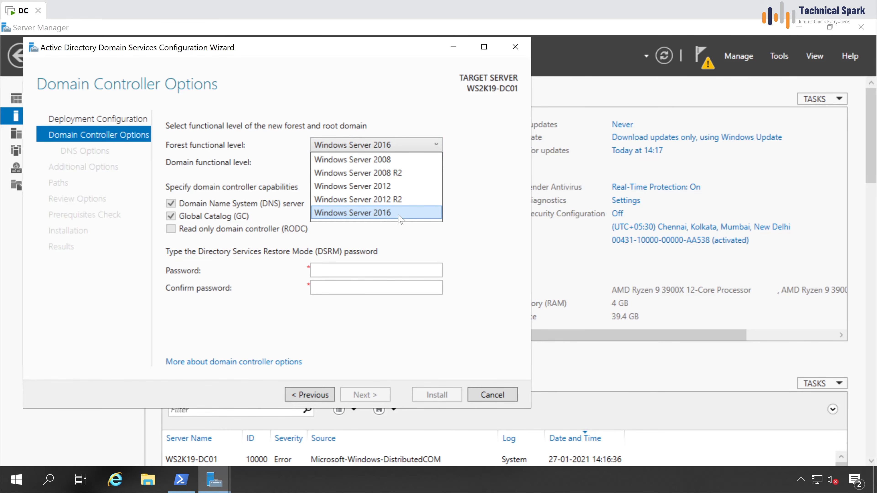
left_click(369, 213)
left_click(414, 163)
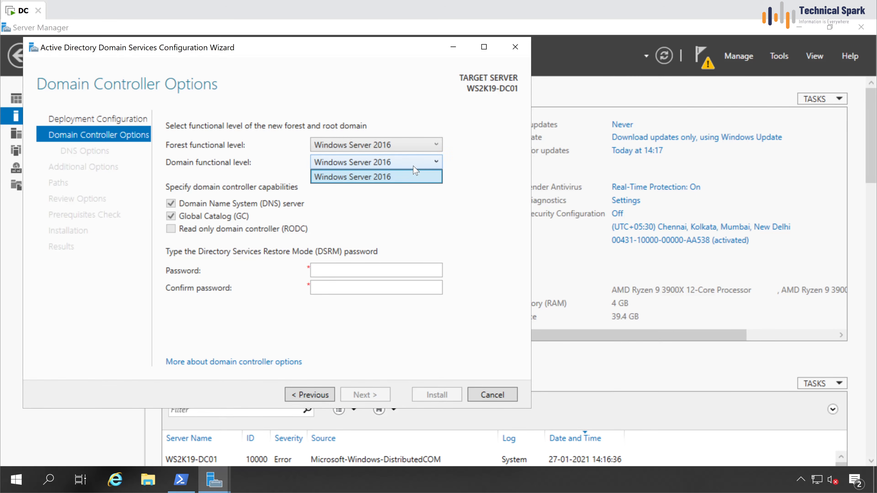
left_click(375, 181)
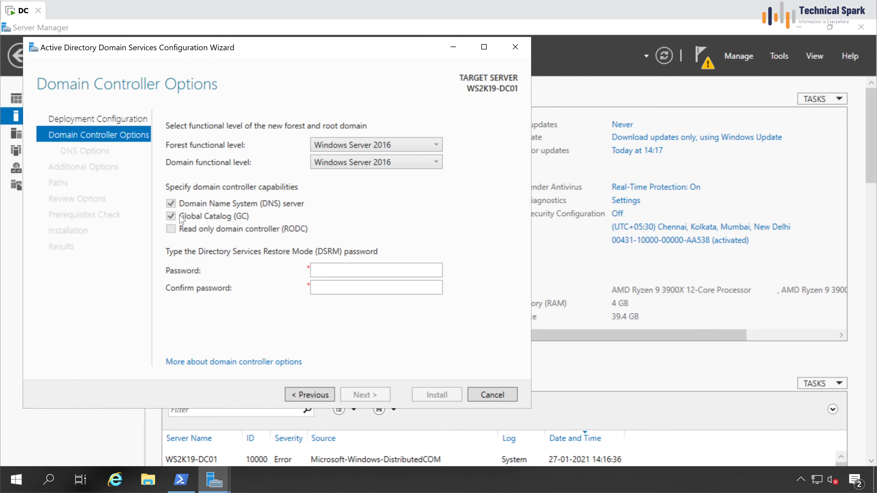
Step: Enter and confirm the DSRM password, then continue to DNS Options
left_click(349, 272)
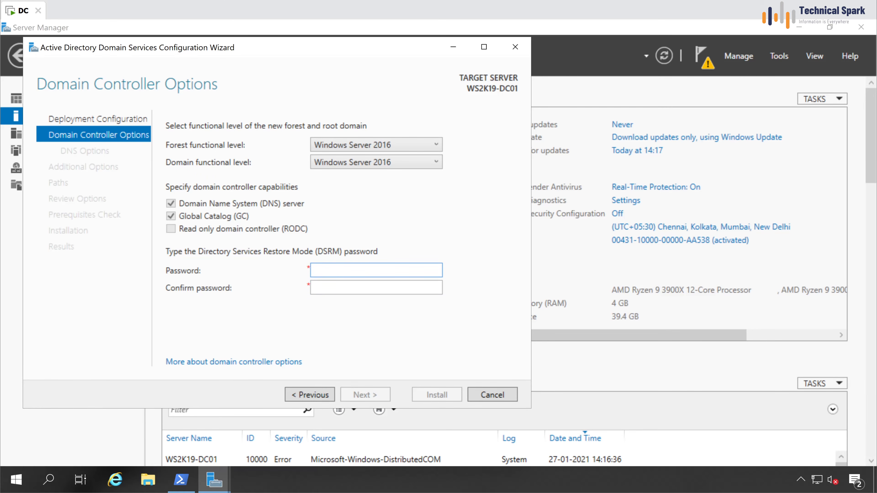
type("Password@1")
key("Tab")
type("Password@1")
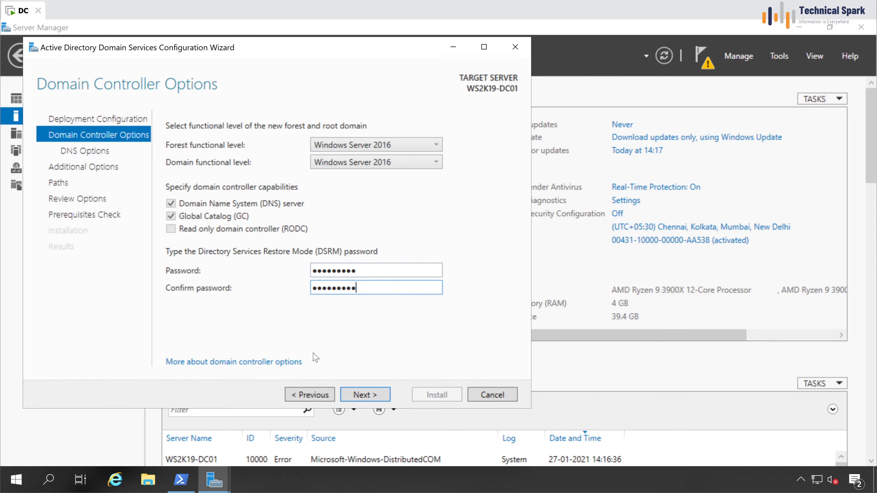
left_click(373, 393)
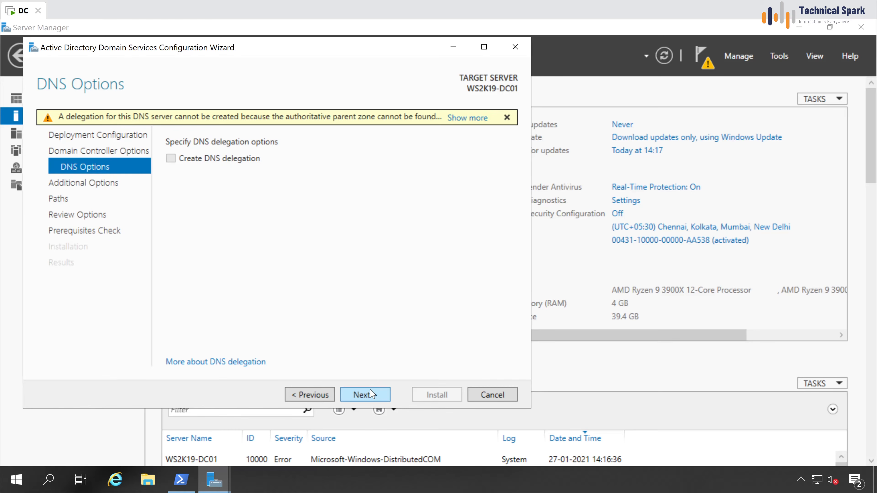
Step: Skip DNS delegation, keep NetBIOS name TECHNICALSPARK and the default NTDS and SYSVOL paths
left_click(376, 397)
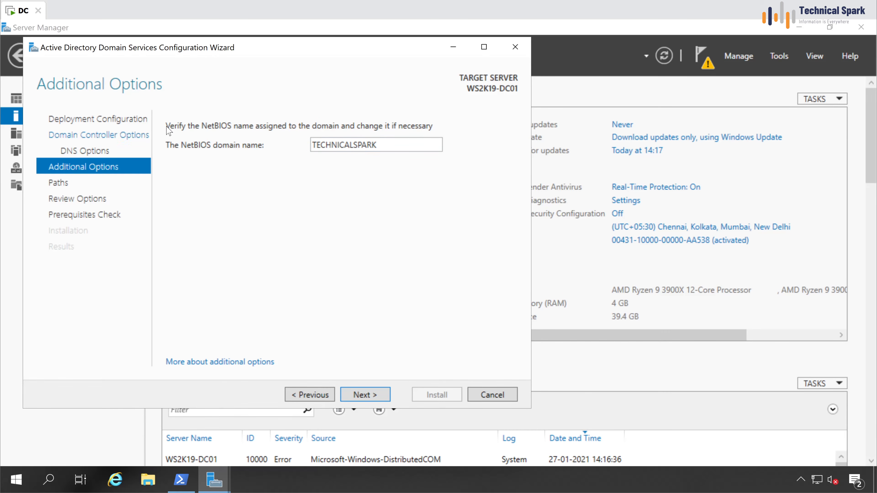
left_click_drag(392, 145, 227, 126)
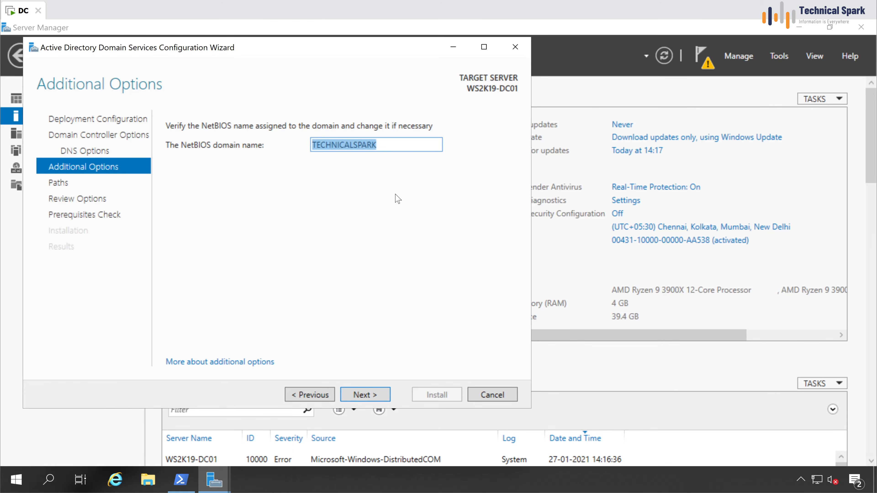
left_click(390, 209)
left_click(368, 401)
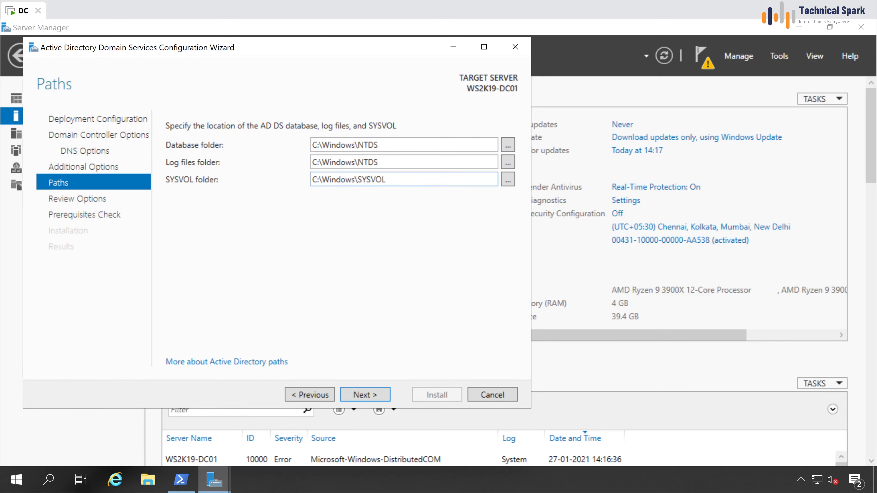
left_click(368, 401)
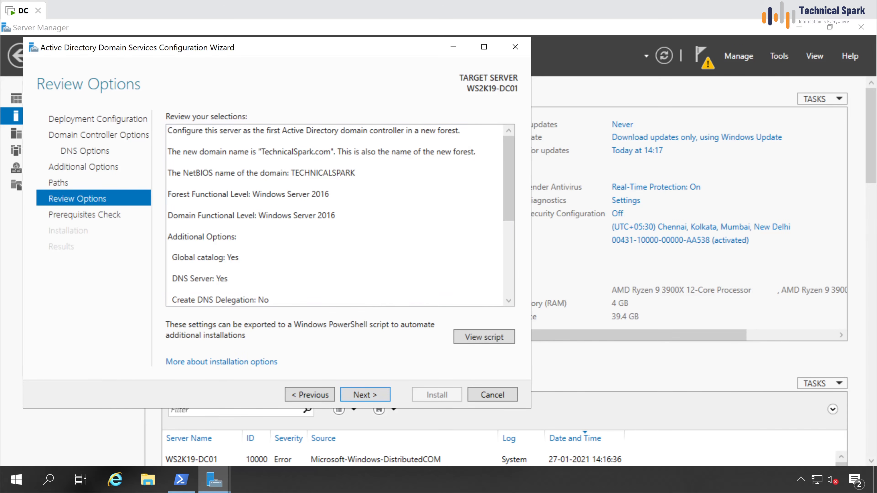
Step: Review the options, confirm all prerequisite checks passed, and install the domain controller
left_click_drag(512, 181, 521, 295)
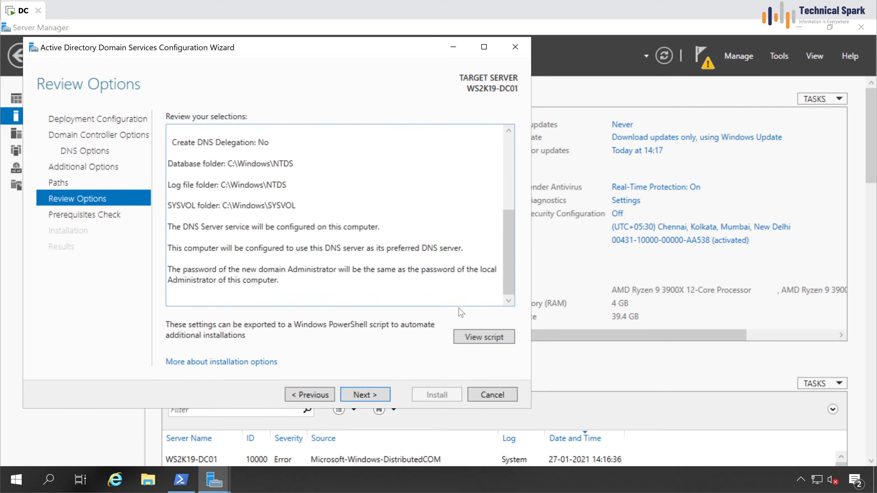
left_click(374, 399)
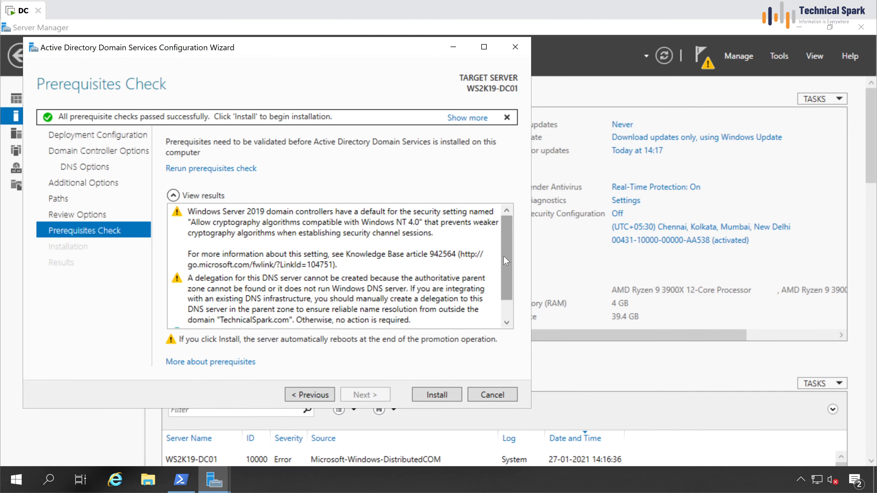
scroll(506, 261, "down", 2)
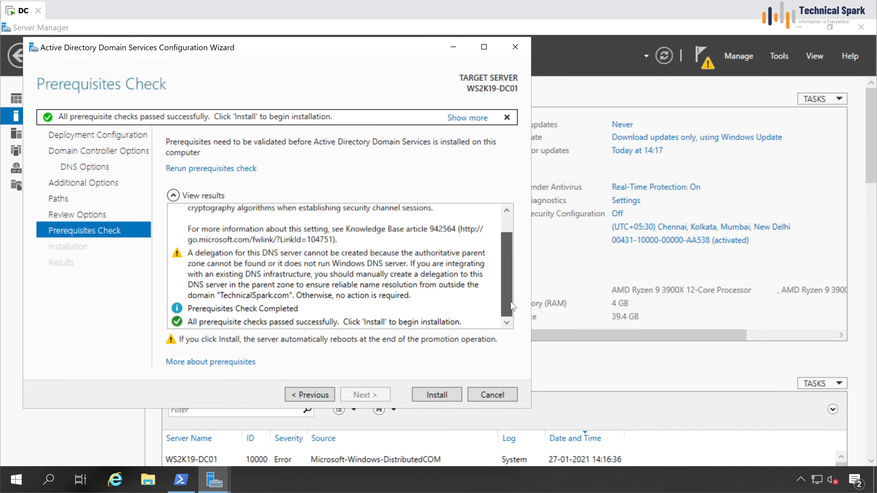
left_click(194, 324)
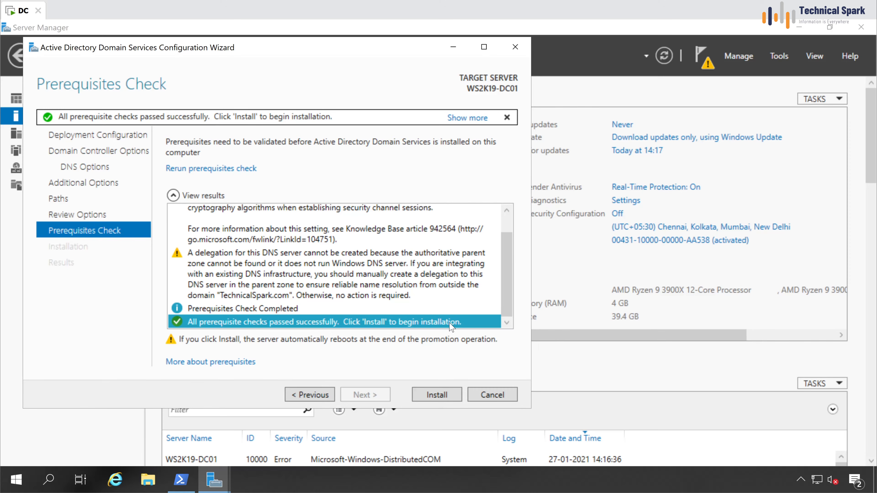
left_click(454, 394)
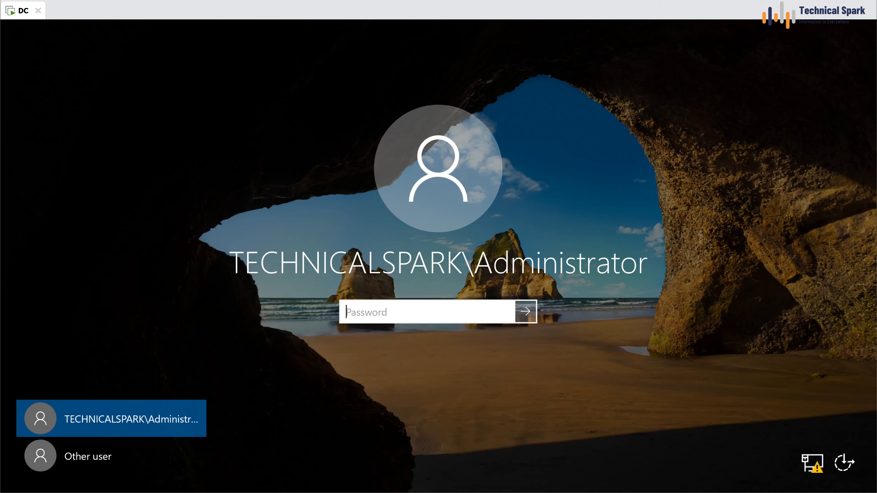
Step: Sign in to TECHNICALSPARK as Administrator with the account password after the reboot
type("Password1")
key("Return")
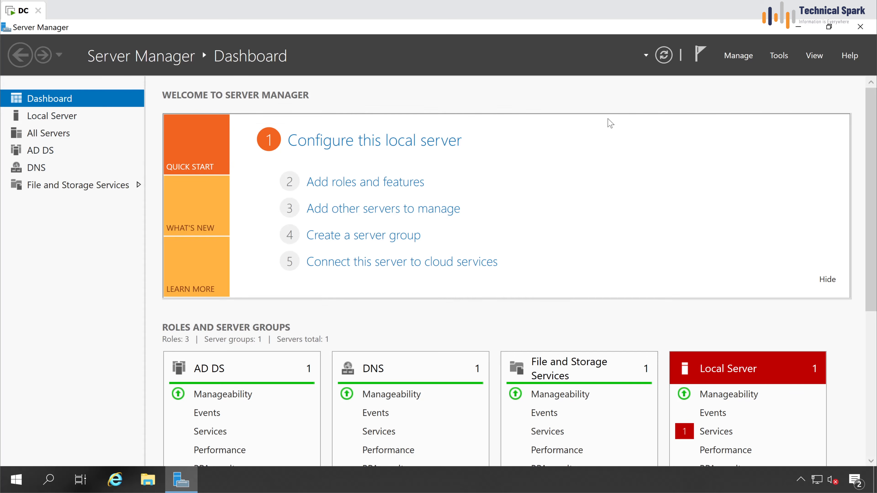
Step: Inspect TechnicalSpark.com's domain properties in Active Directory Users and Computers, then minimize it
left_click(783, 55)
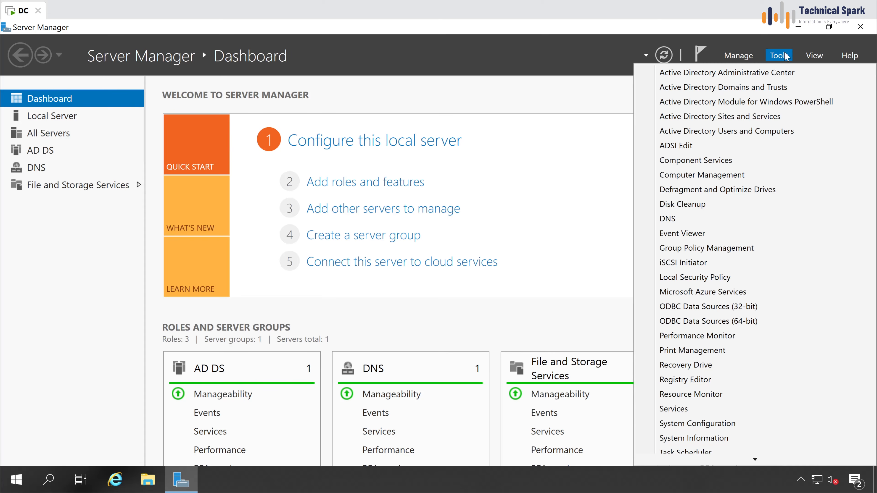
left_click(753, 132)
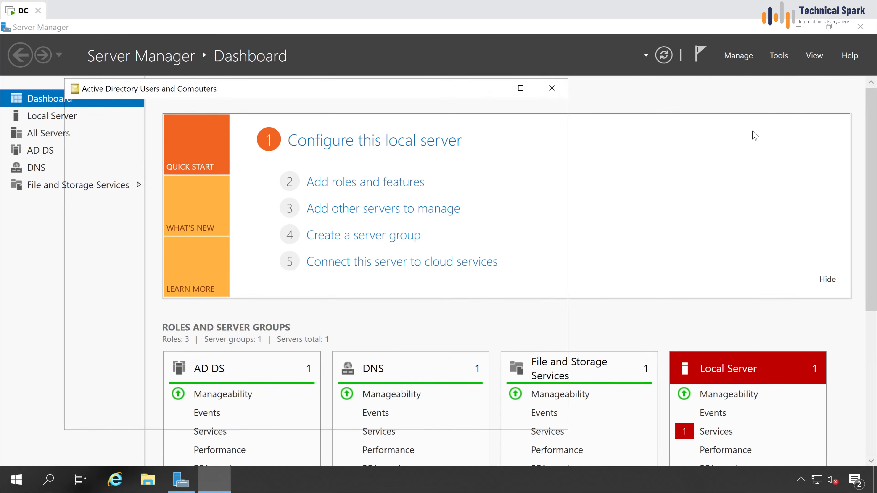
double_click(124, 165)
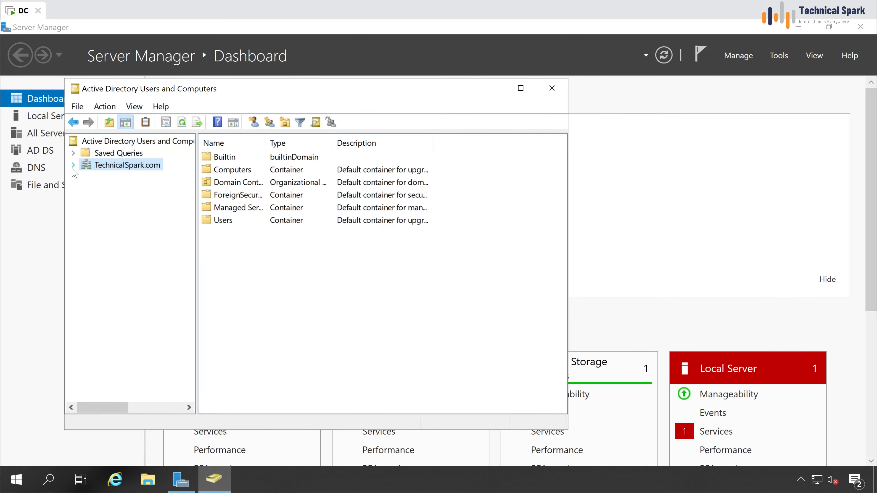
right_click(111, 168)
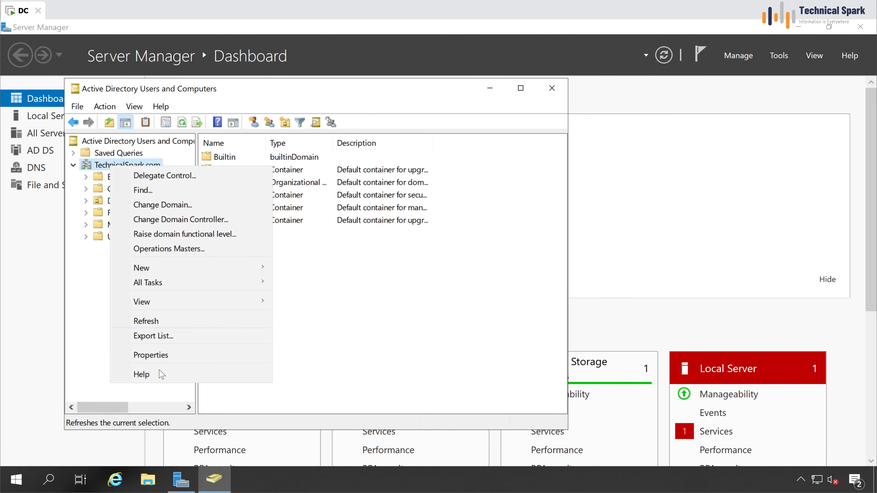
left_click(169, 351)
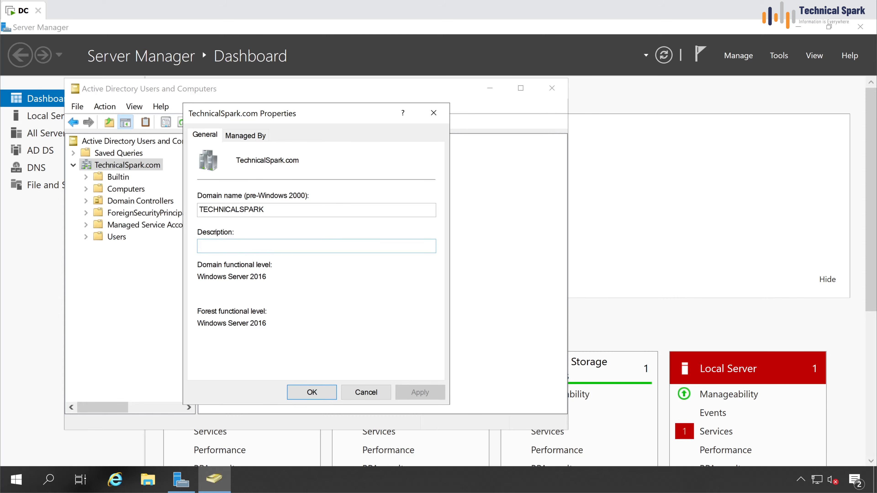
left_click(365, 391)
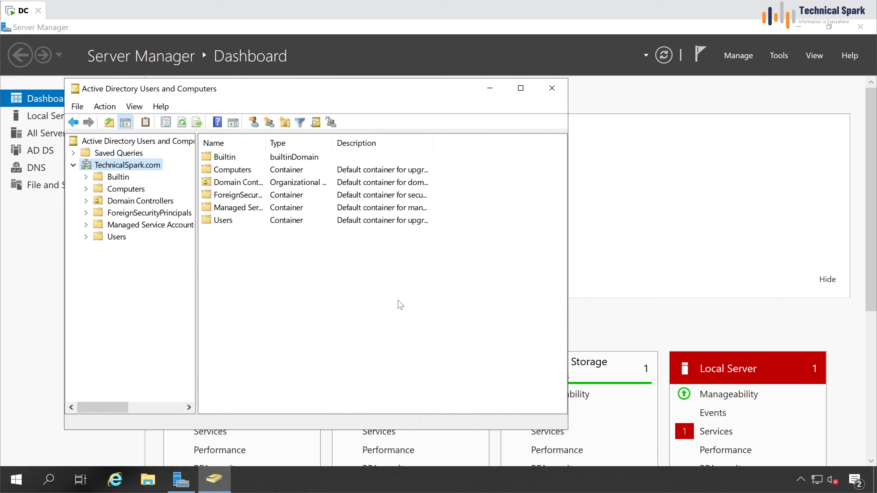
left_click(490, 88)
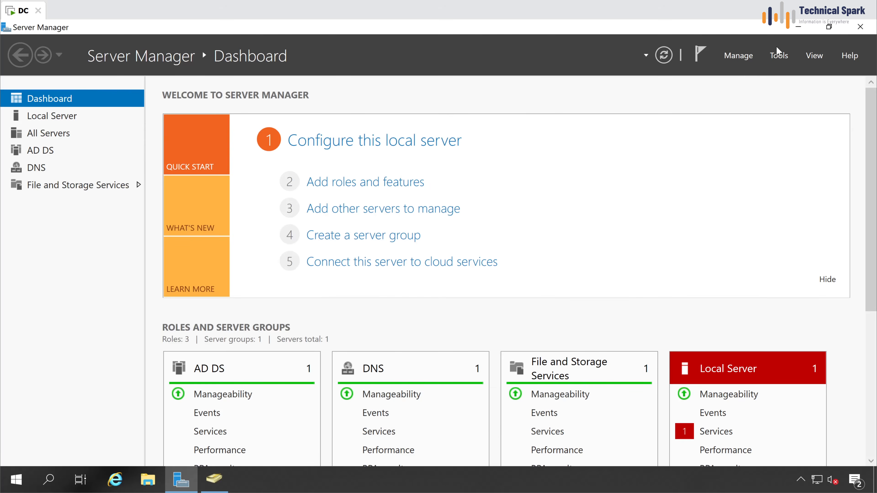
Step: Open DNS Manager, view the TechnicalSpark.com zone's host records, then check the empty Reverse Lookup Zones
left_click(778, 55)
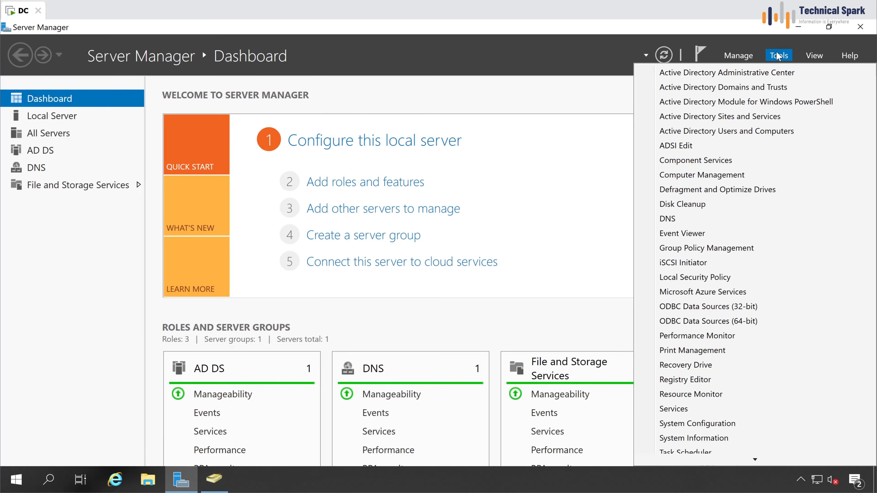
left_click(693, 224)
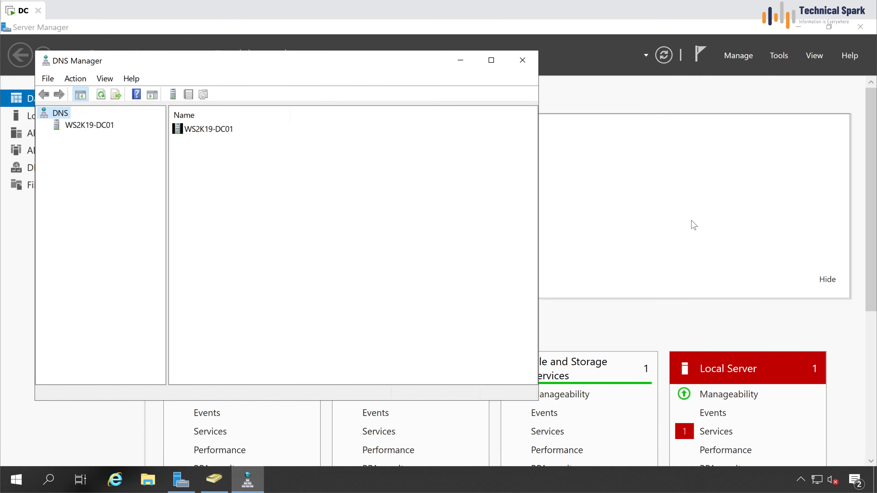
left_click(92, 125)
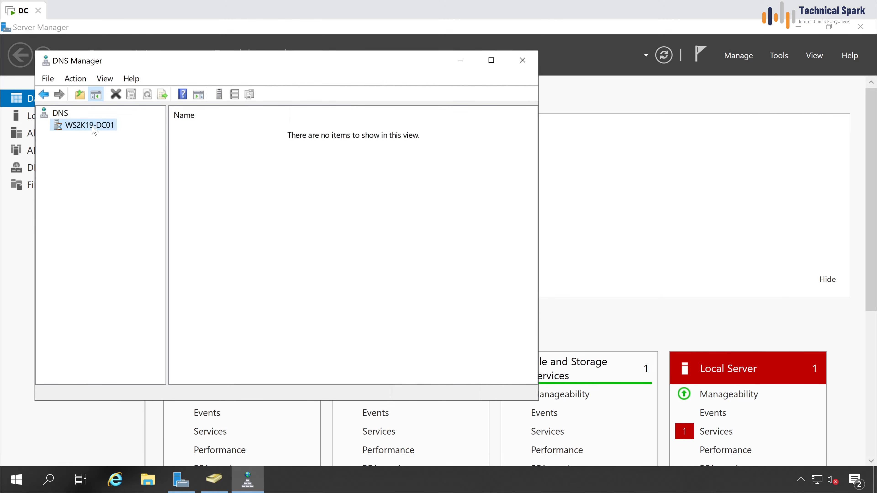
left_click(46, 126)
left_click(97, 137)
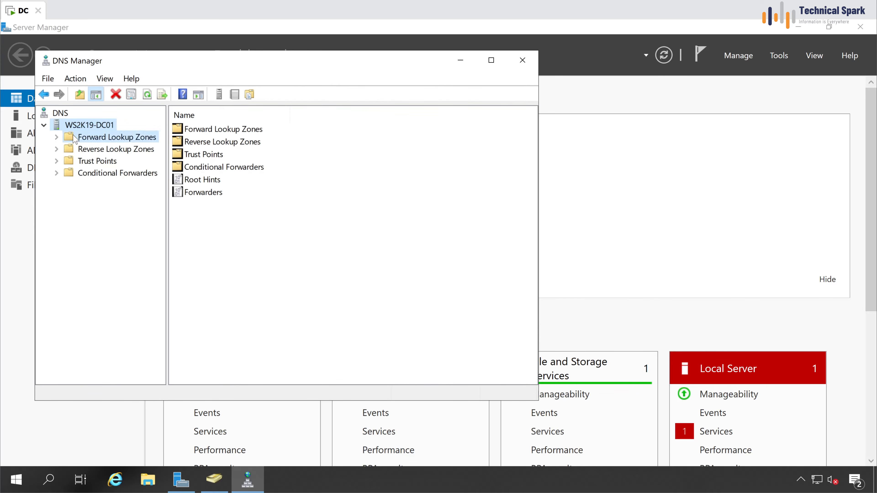
left_click(56, 138)
left_click(100, 162)
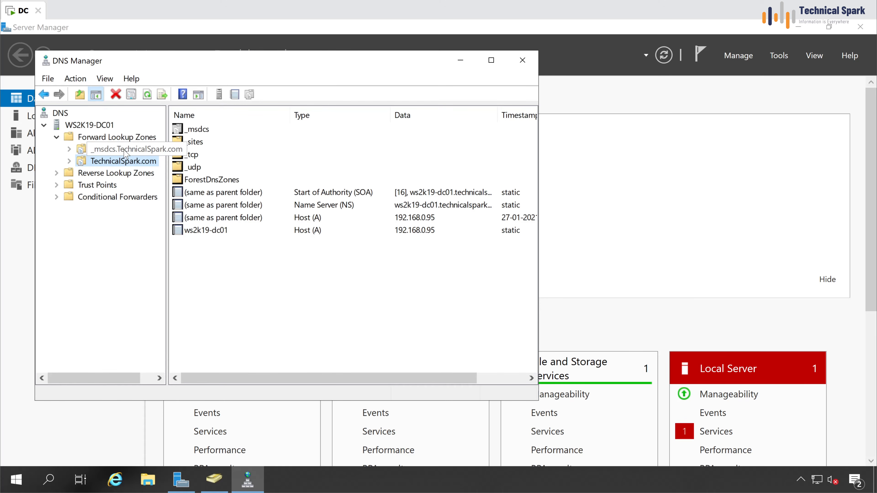
left_click(117, 173)
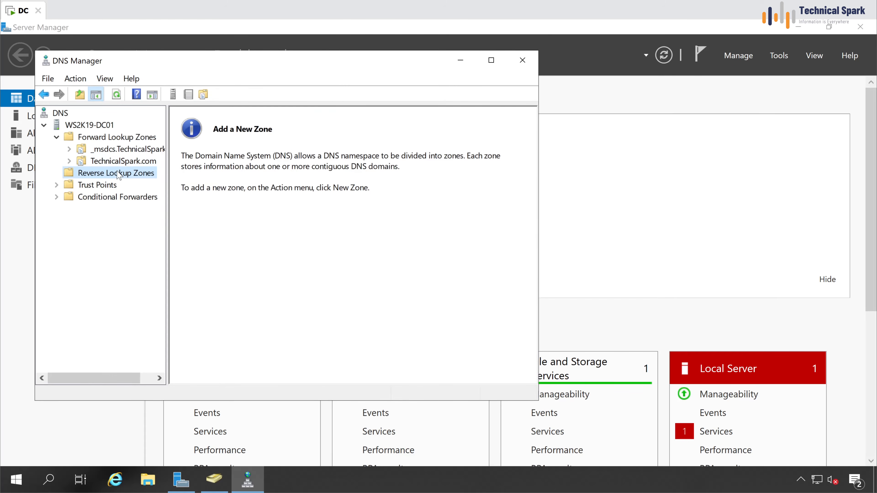
Step: Create an AD-integrated primary IPv4 reverse zone for network 192.168.0 with secure-only updates
right_click(135, 176)
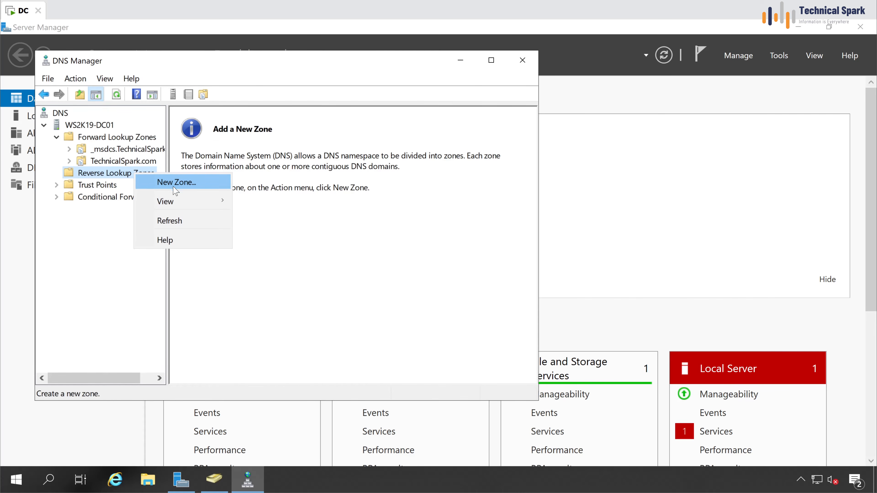
left_click(213, 187)
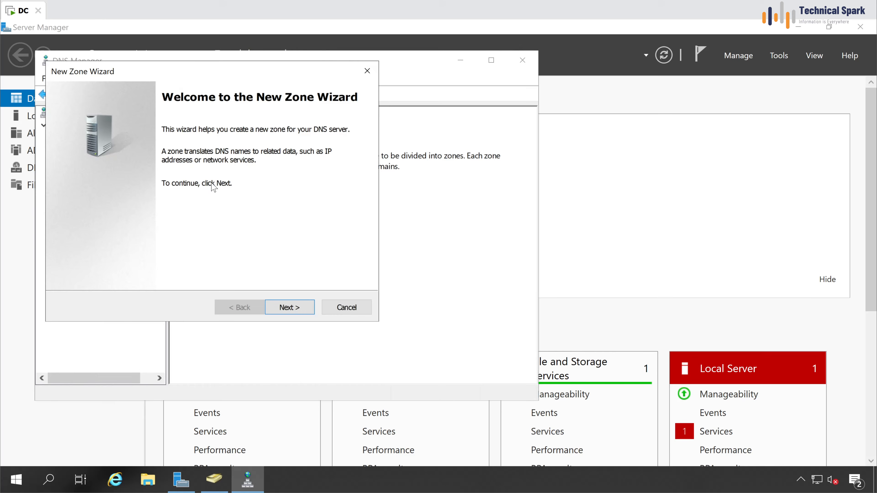
left_click(282, 308)
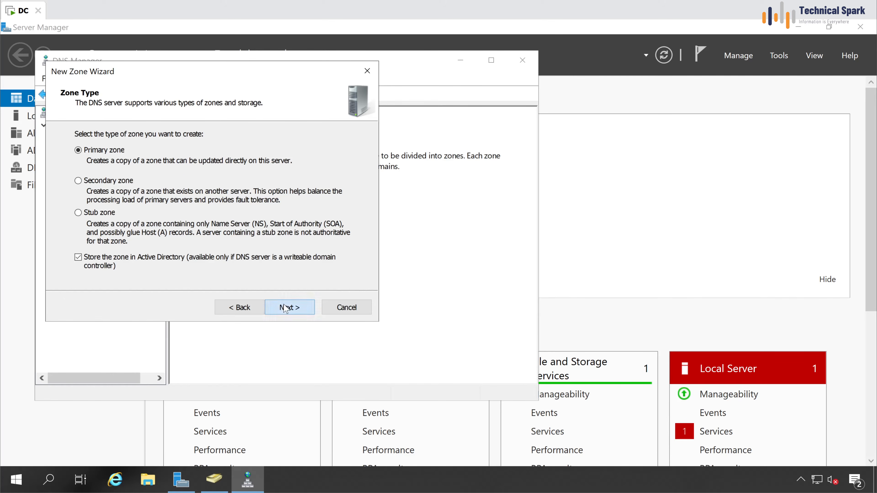
left_click(285, 308)
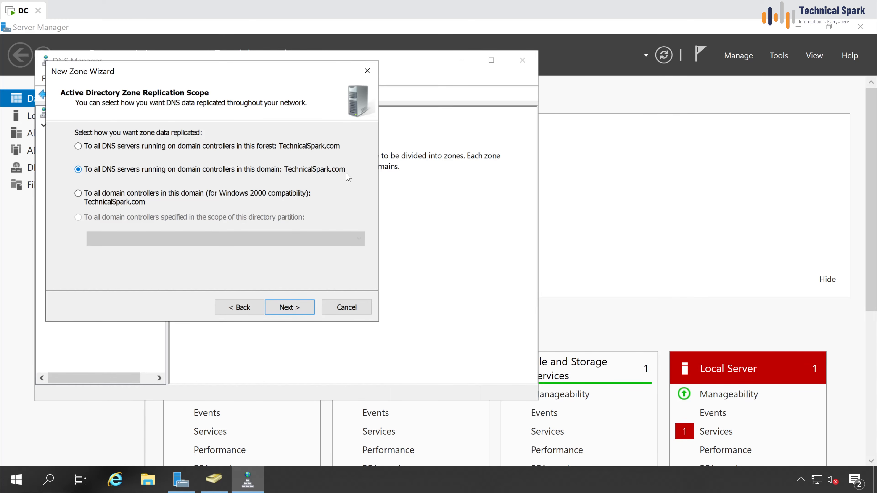
left_click(289, 309)
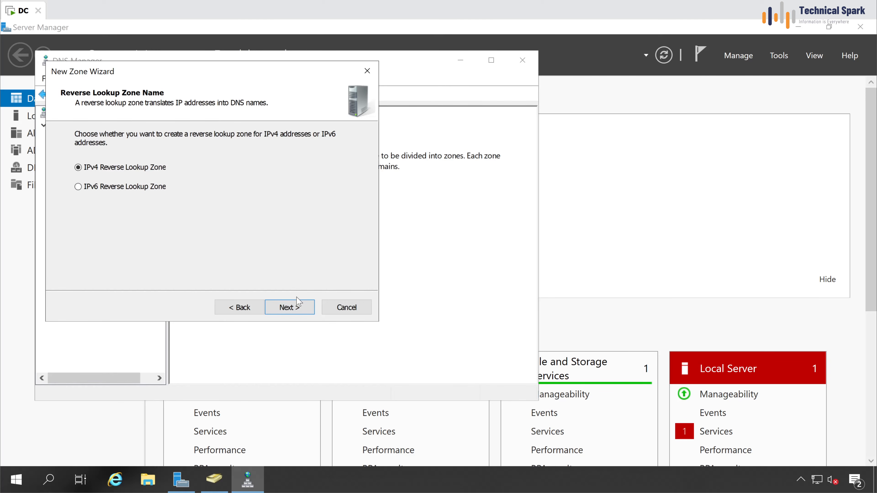
left_click(297, 308)
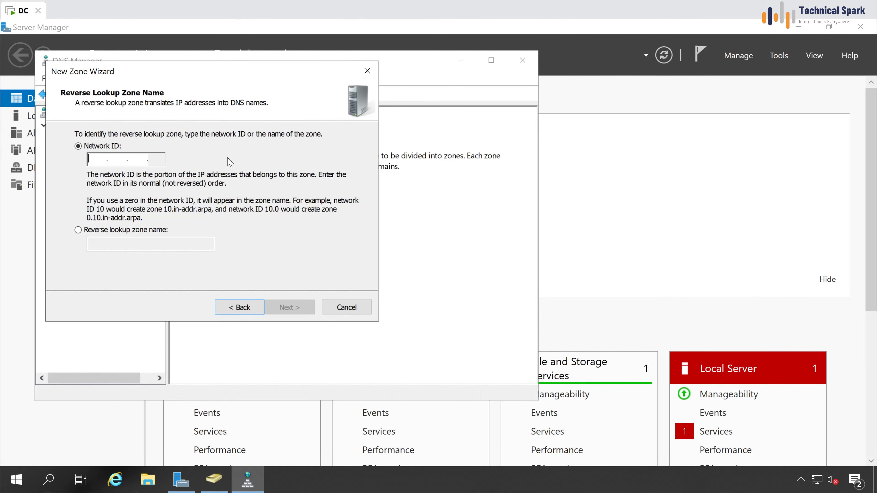
type("192.168.")
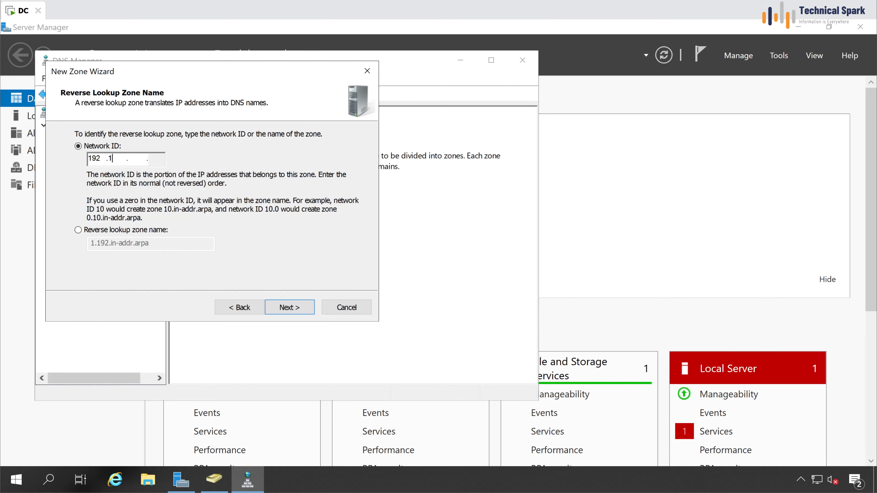
type("0")
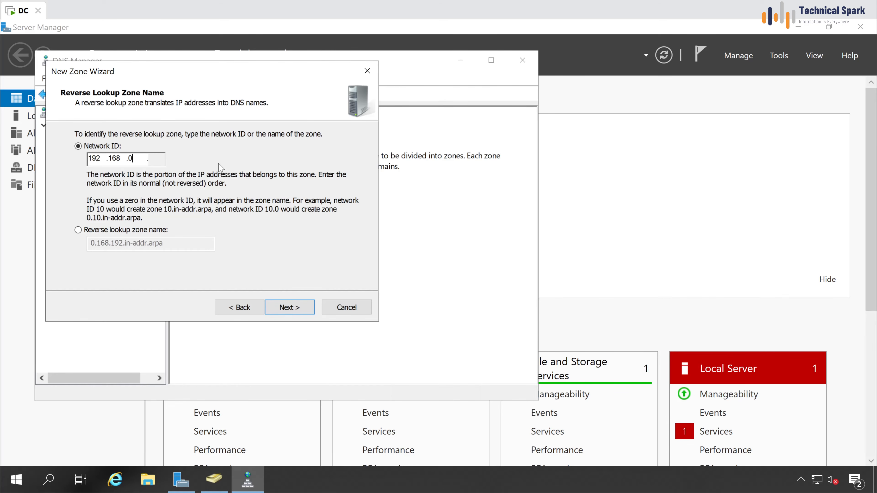
left_click(287, 307)
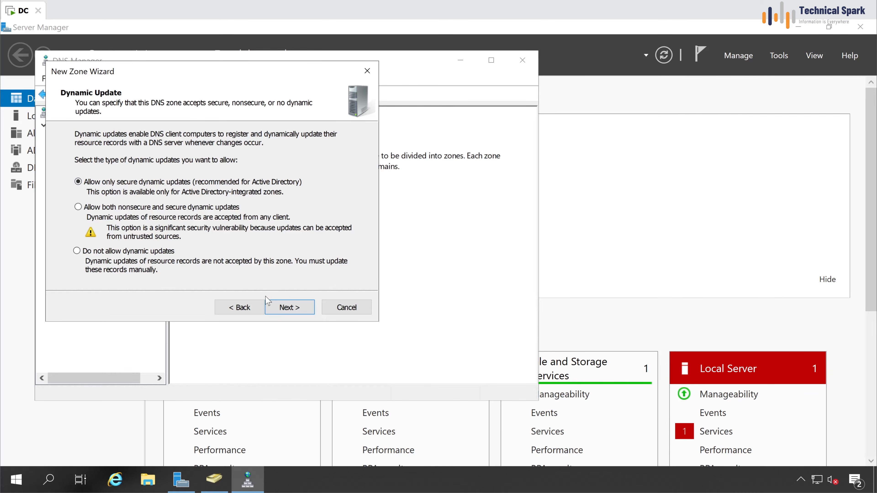
left_click(299, 310)
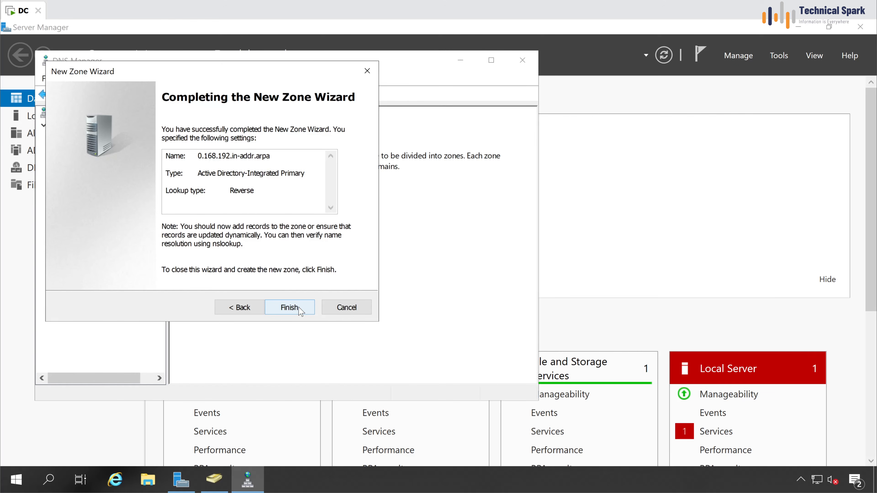
left_click(299, 311)
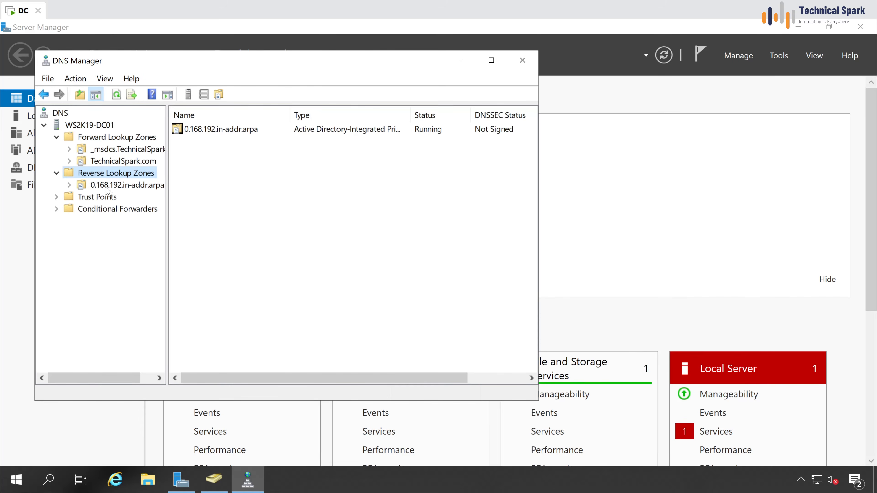
left_click(108, 186)
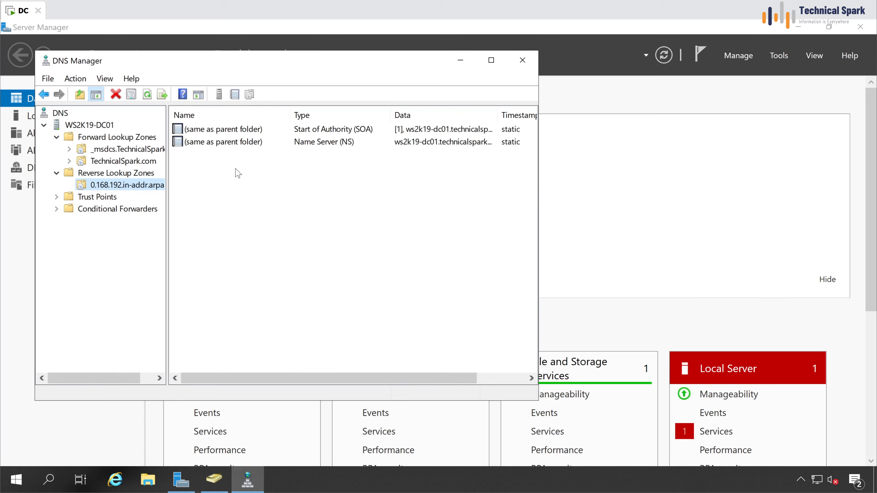
Step: Enable 'Update associated pointer (PTR) record' on the ws2k19-dc01 host record
left_click(134, 167)
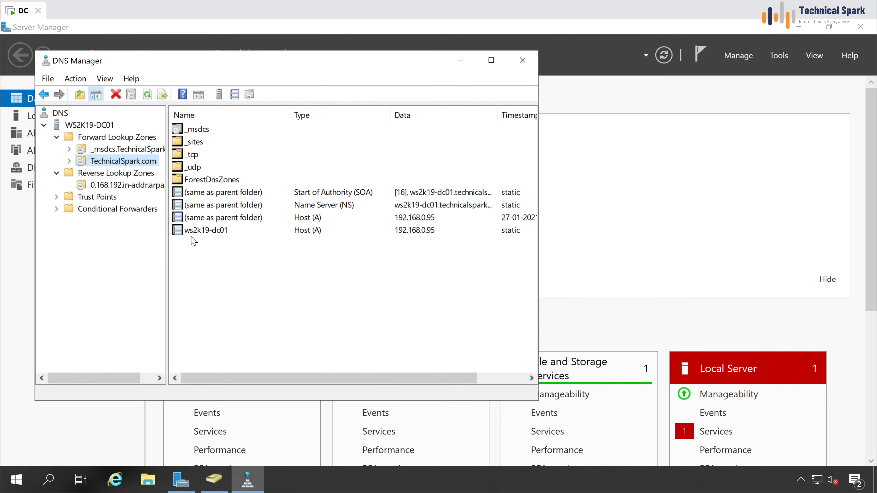
left_click(229, 234)
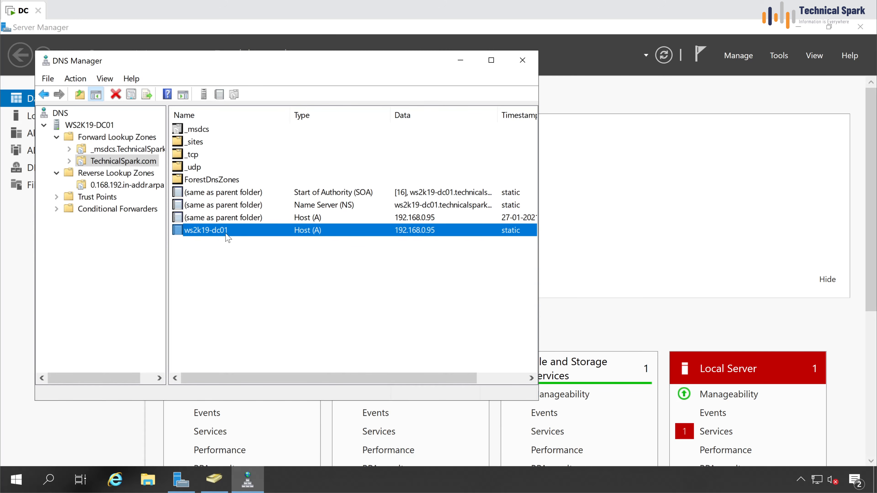
right_click(230, 237)
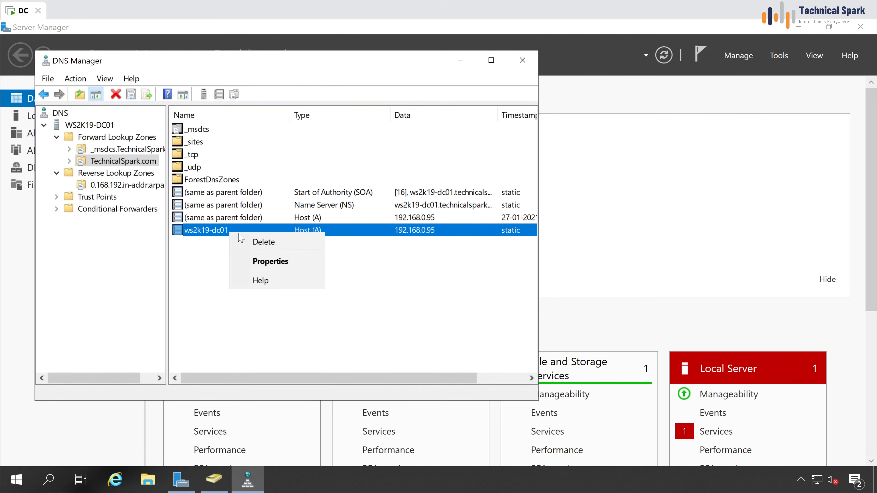
left_click(276, 265)
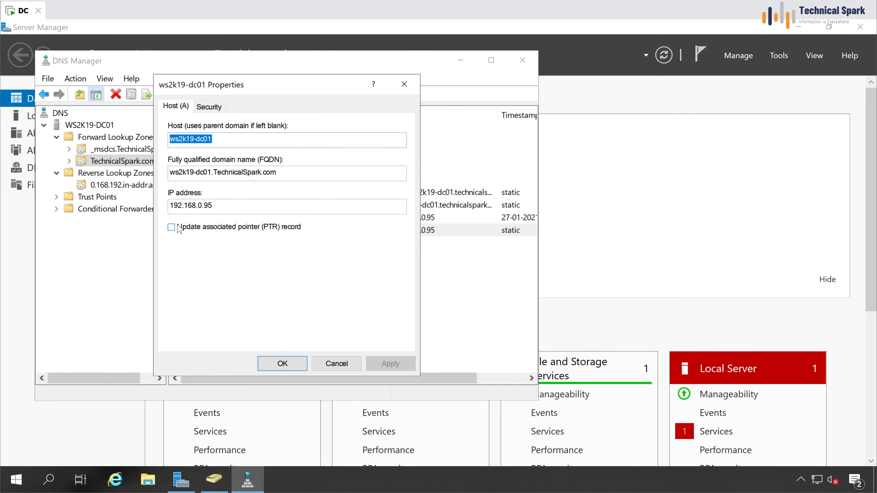
left_click(231, 229)
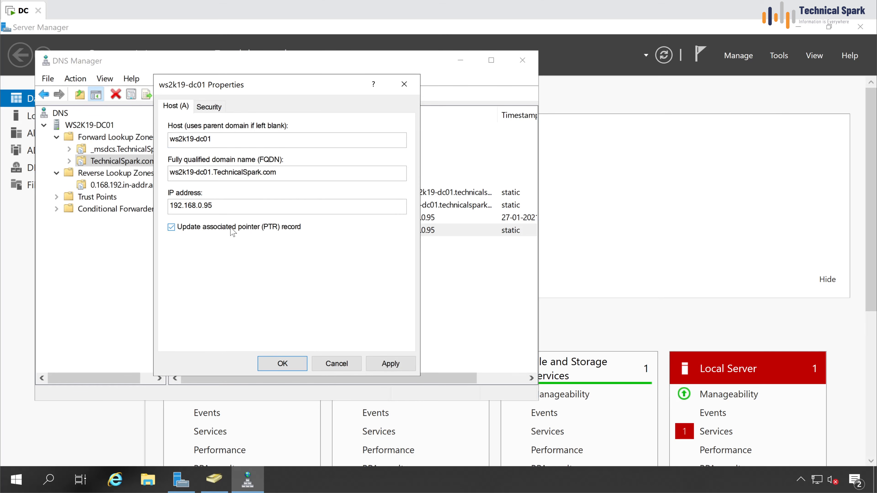
left_click(383, 363)
left_click(283, 363)
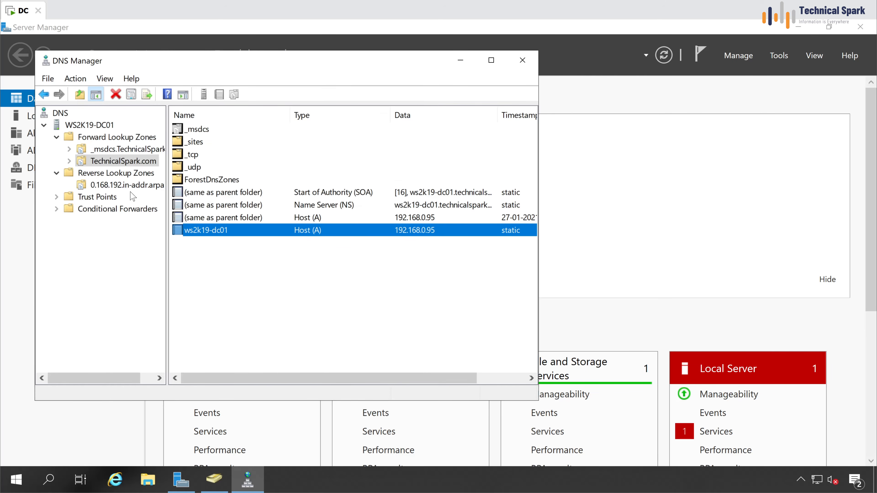
Step: Refresh the 0.168.192.in-addr.arpa zone to show the 192.168.0.95 PTR record
left_click(111, 186)
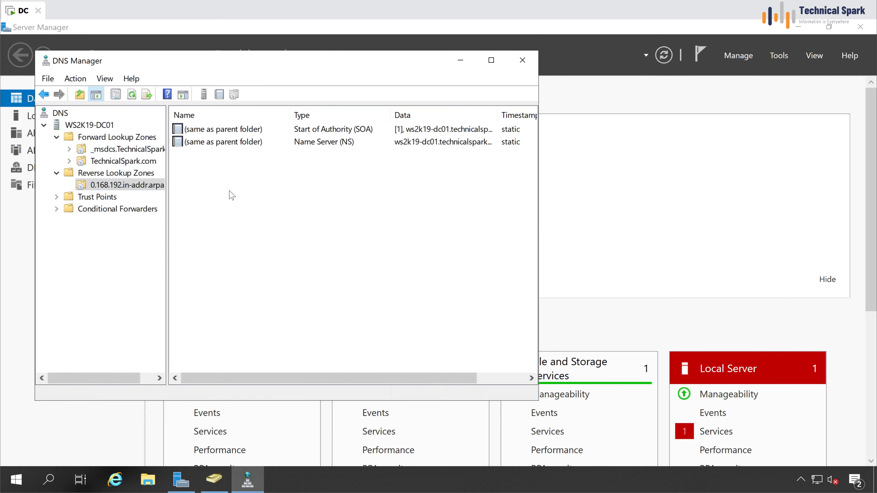
right_click(232, 196)
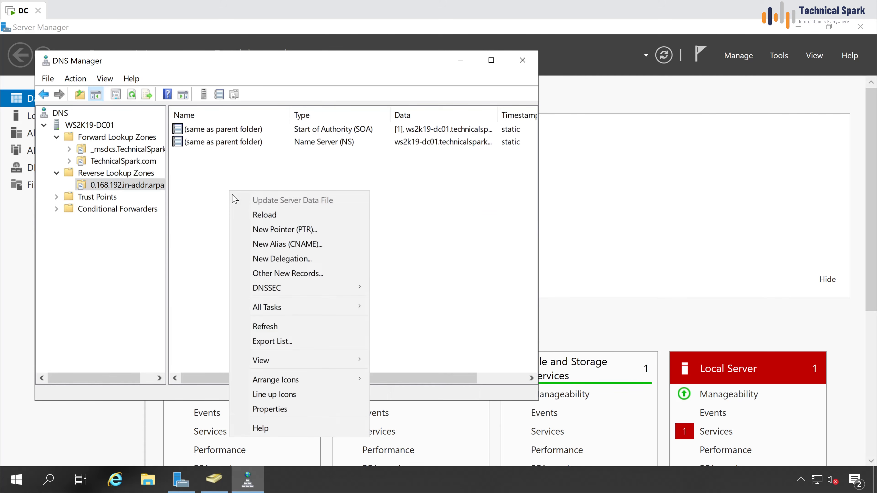
left_click(271, 327)
left_click(206, 155)
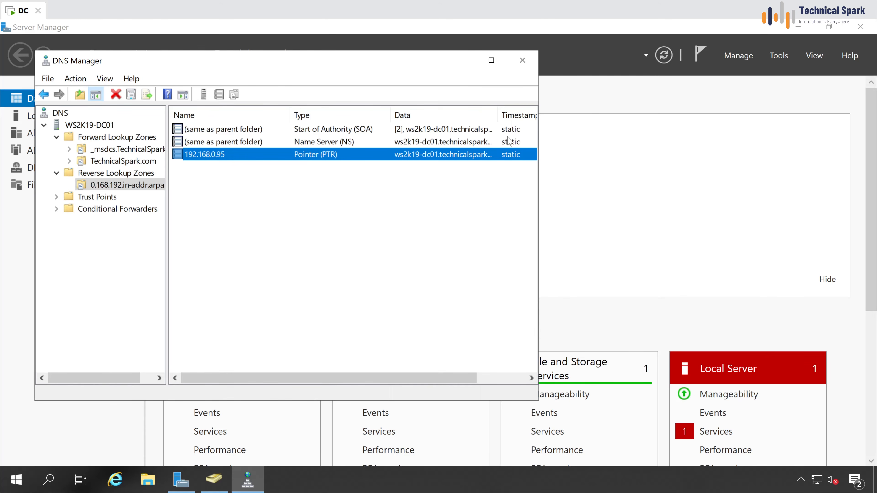
Step: Open Windows PowerShell from the Start menu and run whoami to confirm the domain administrator
left_click(461, 61)
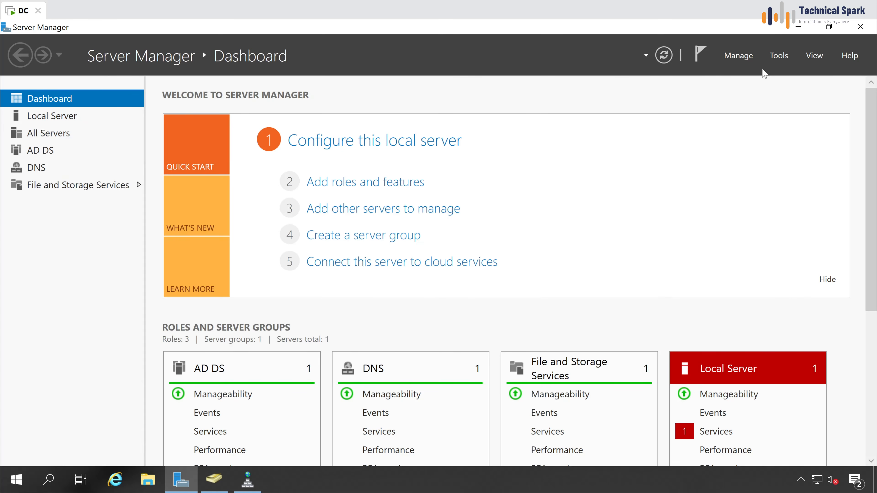
left_click(799, 27)
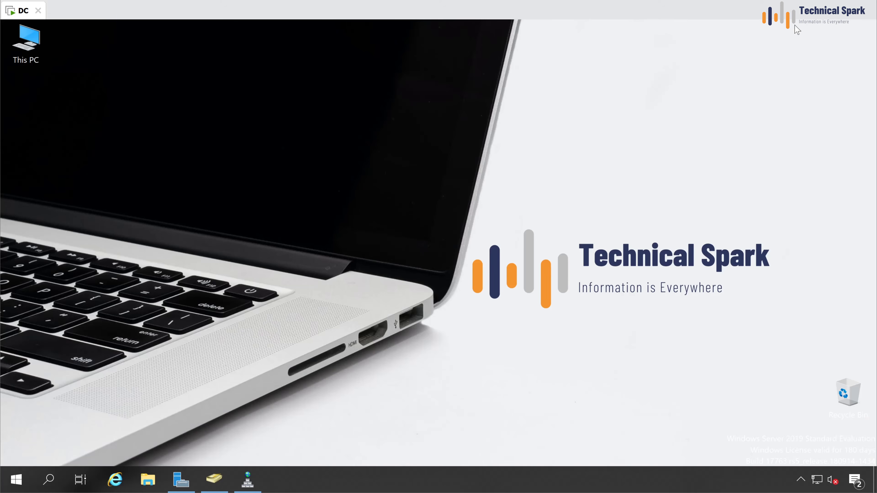
right_click(13, 481)
left_click(99, 277)
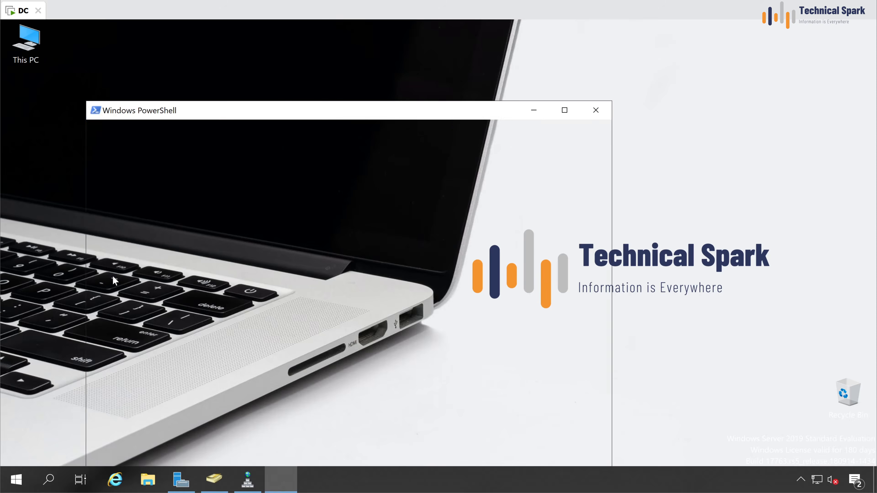
left_click(304, 187)
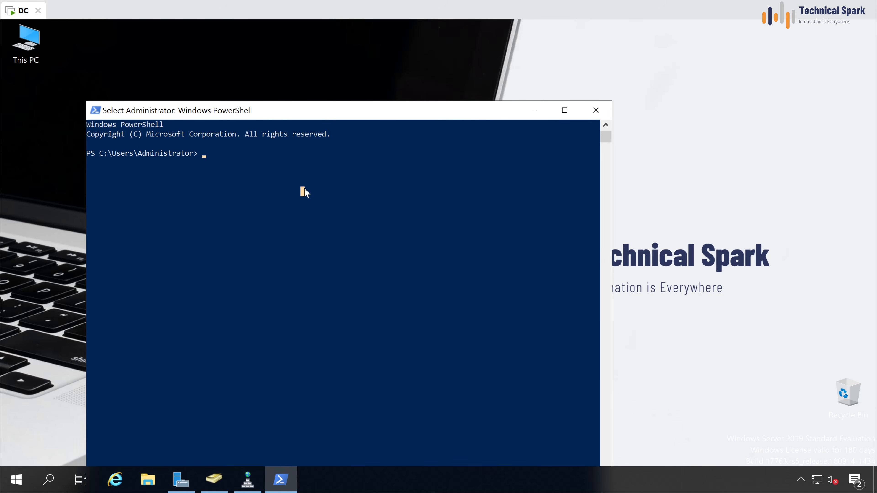
type("whoami")
key("Return")
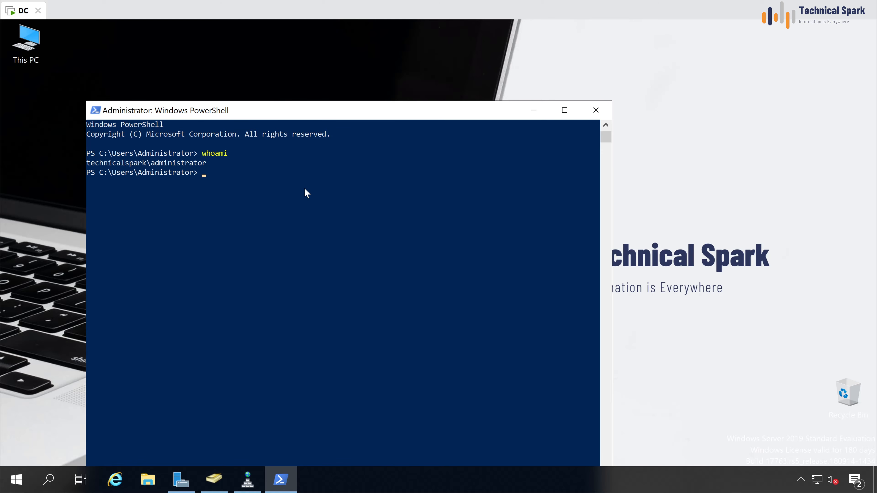
left_click_drag(103, 163, 214, 164)
left_click(229, 198)
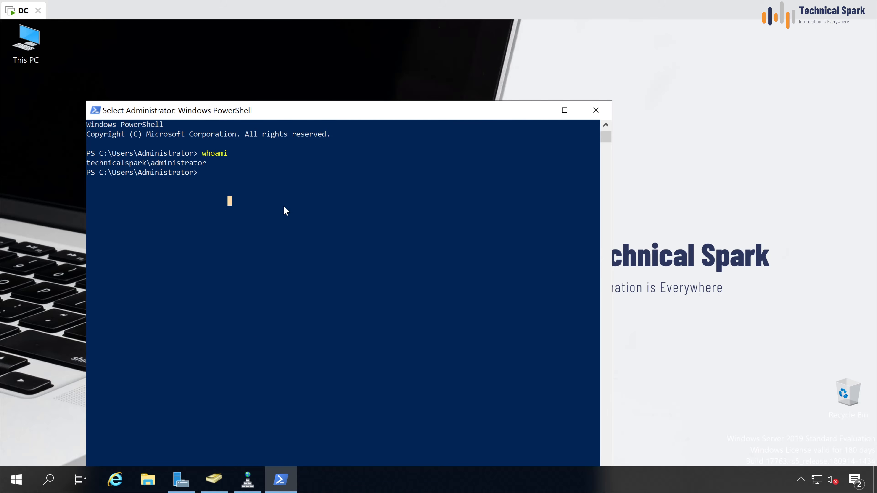
key("Escape")
Step: Run nslookup and highlight the default server address 127.0.0.1
type("nslo")
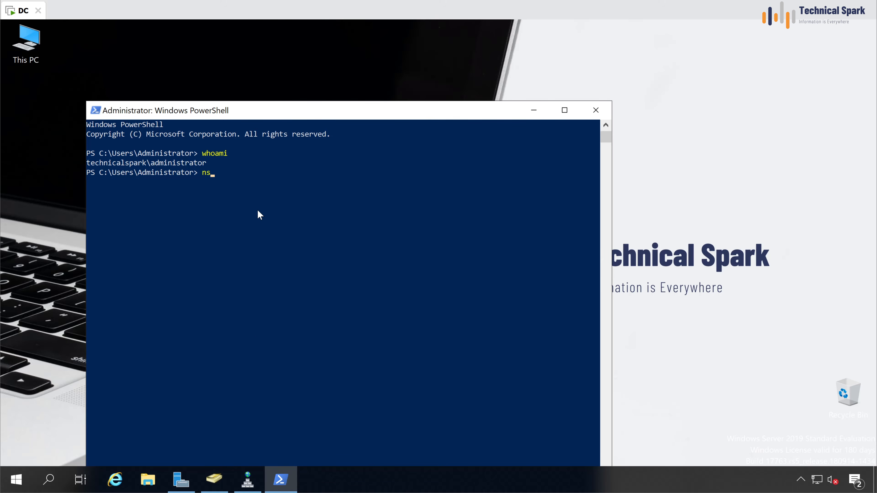
type("okup")
key("Return")
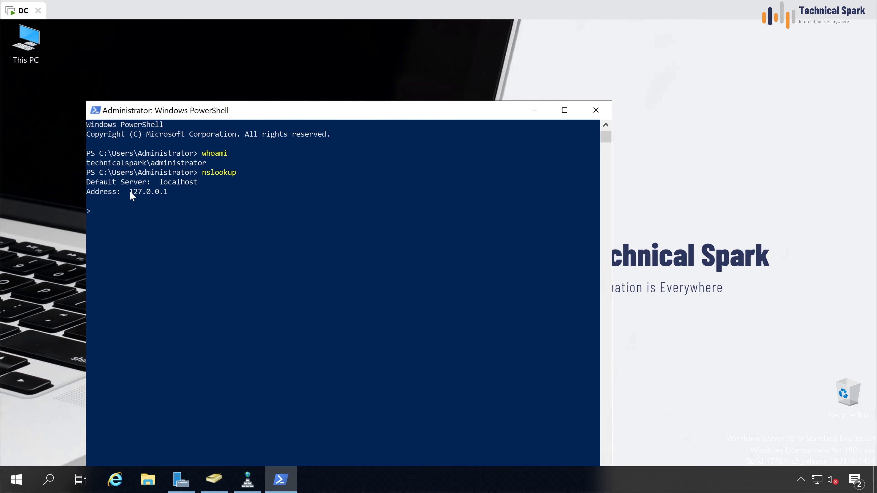
left_click_drag(129, 192, 165, 195)
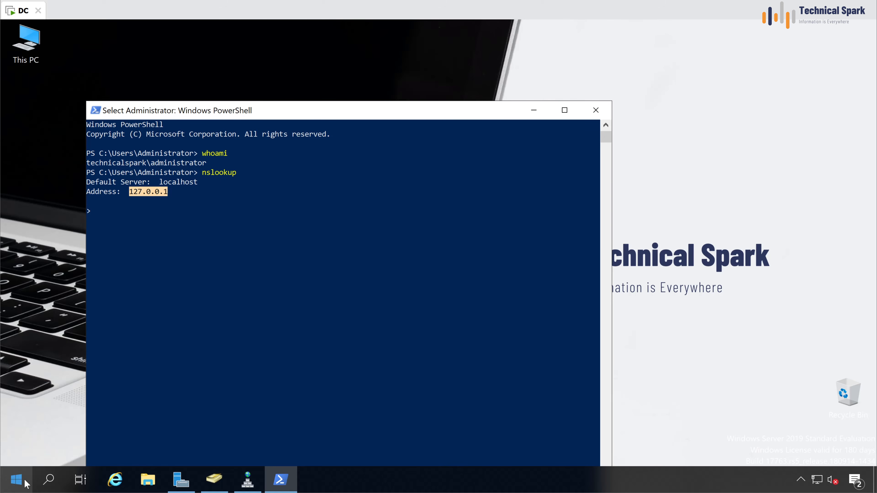
Step: From Server Manager's Local Server page, open Ethernet0's IPv4 properties
left_click(180, 480)
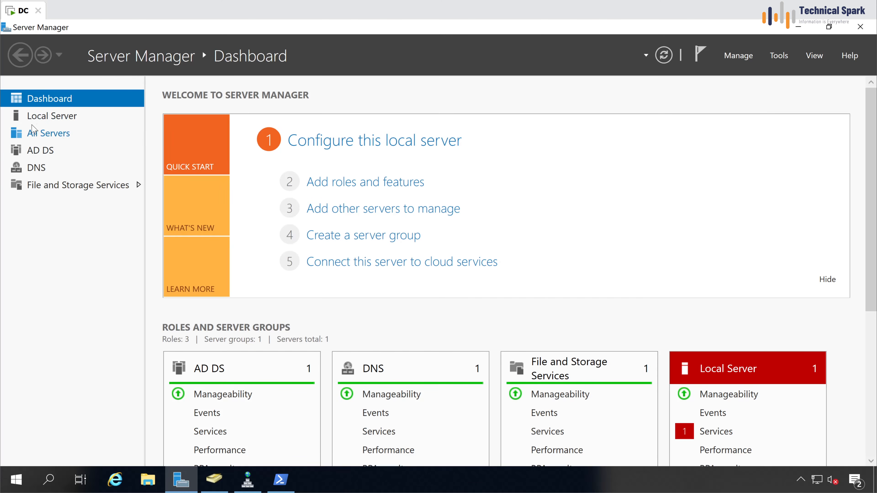
left_click(39, 116)
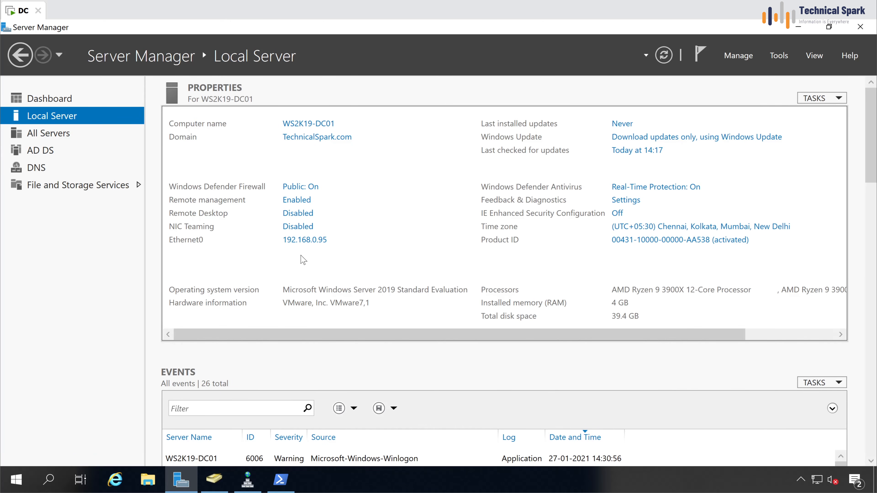
left_click(299, 249)
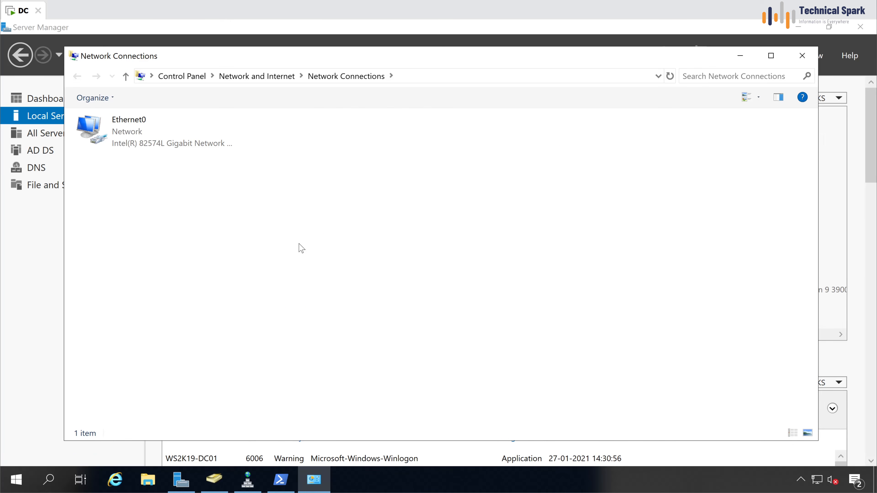
right_click(122, 137)
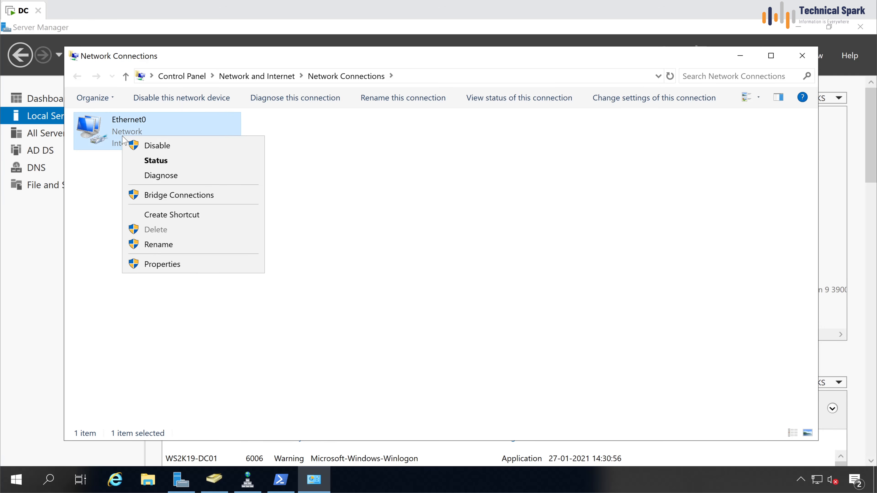
left_click(175, 264)
left_click(204, 243)
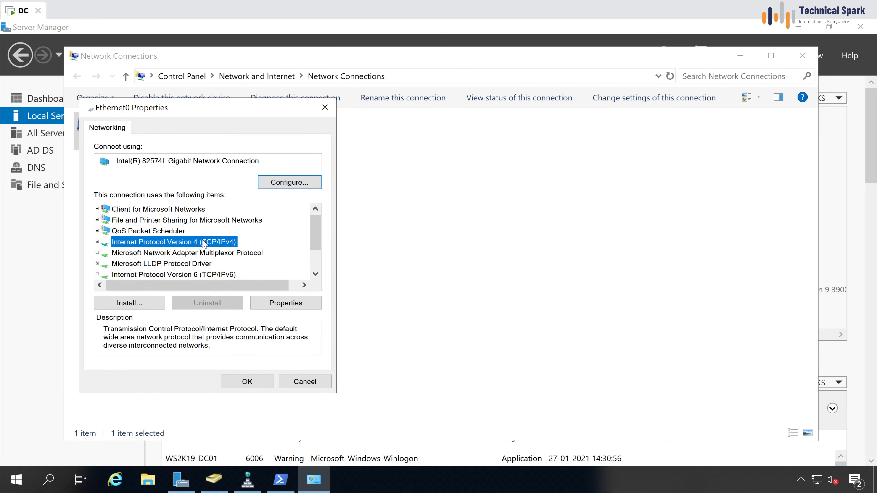
left_click(296, 307)
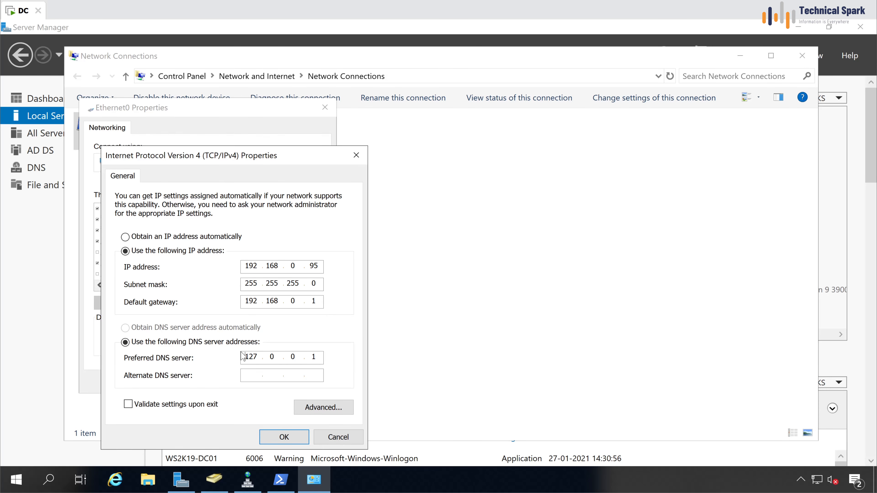
Step: Set preferred DNS to 192.168.0.95 and alternate DNS to 8.8.8.8, then close the network windows
key("Delete")
key("Delete")
key("Delete")
type("192.168.0.95")
key("Tab")
type("8.8.8.8")
left_click(299, 437)
left_click(242, 380)
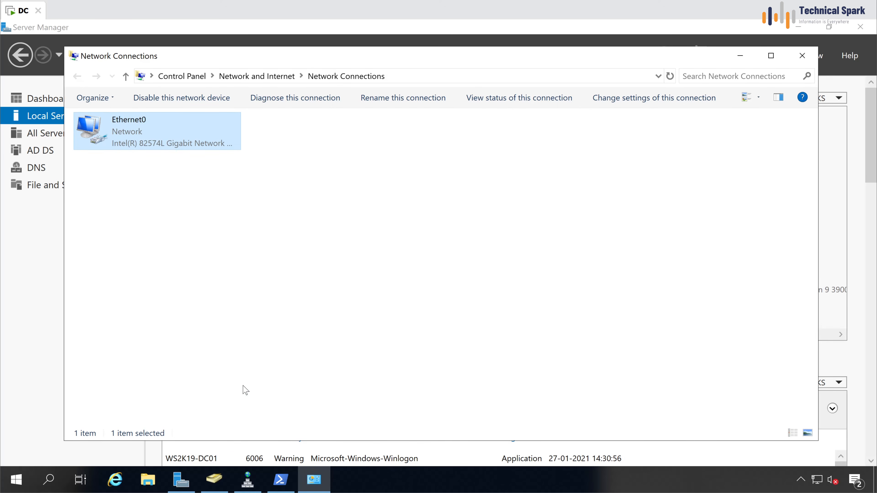
left_click(802, 56)
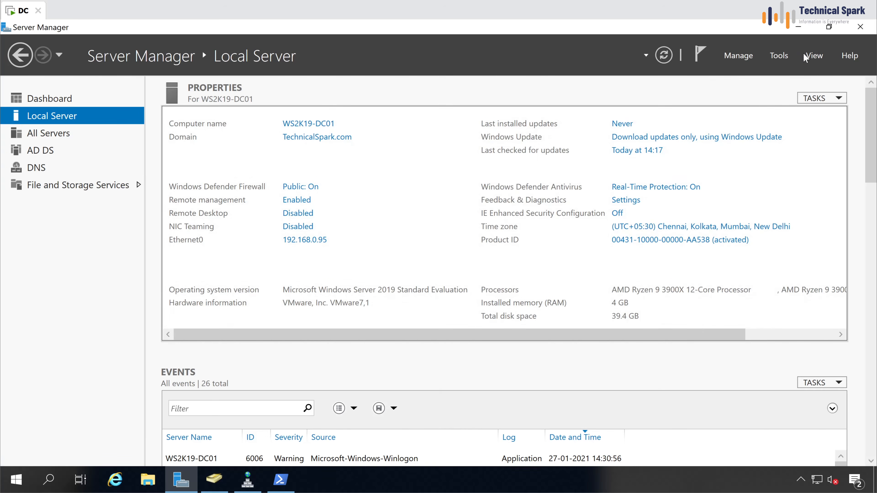
Step: Exit and rerun nslookup, confirming ws2k19-dc01.technicalspark.com is now the default server
left_click(867, 27)
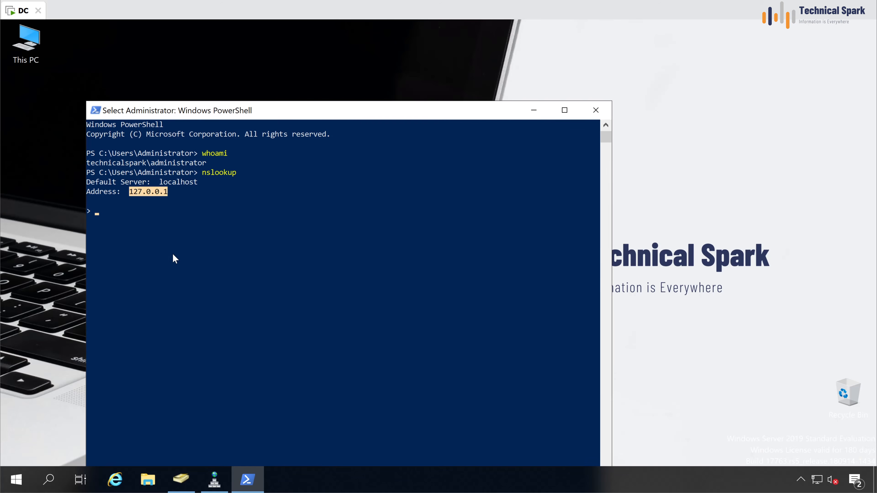
left_click(178, 245)
right_click(179, 245)
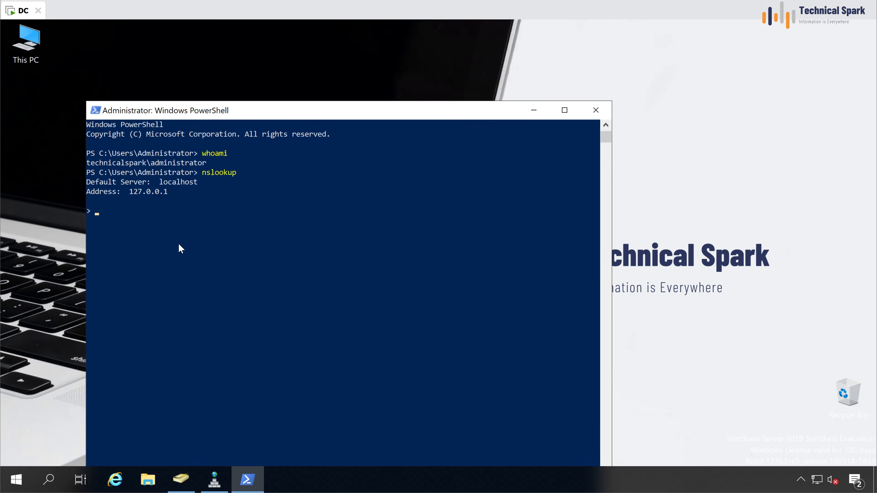
type("exit")
key("Return")
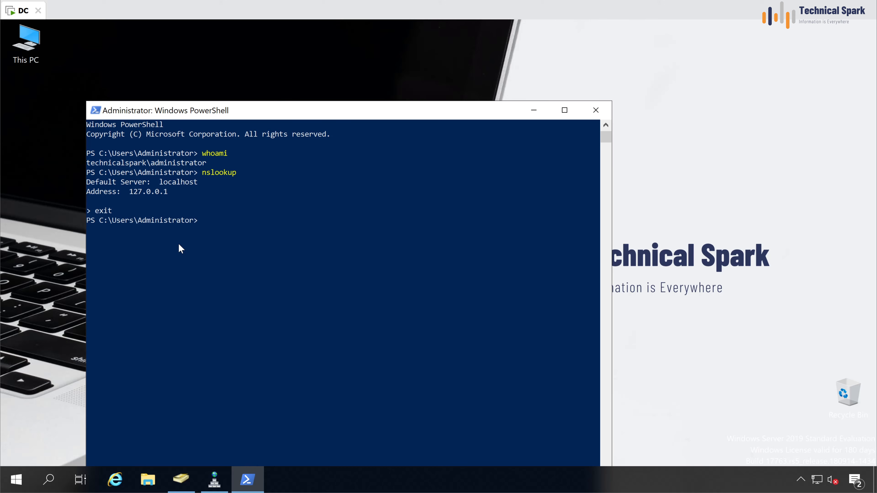
key("Up")
key("Return")
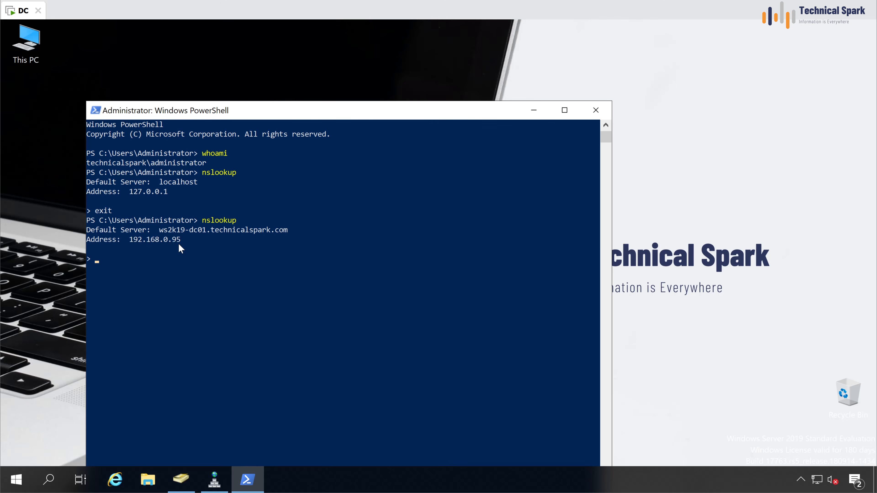
left_click(275, 268)
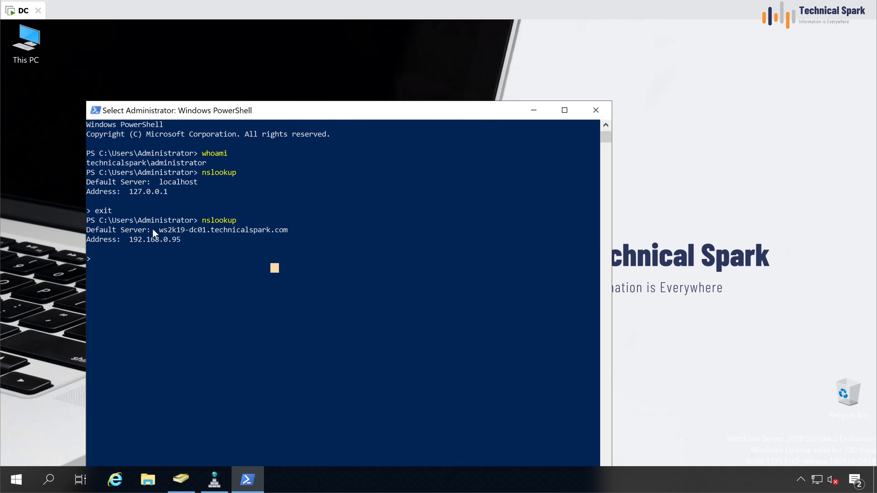
left_click_drag(156, 230, 267, 231)
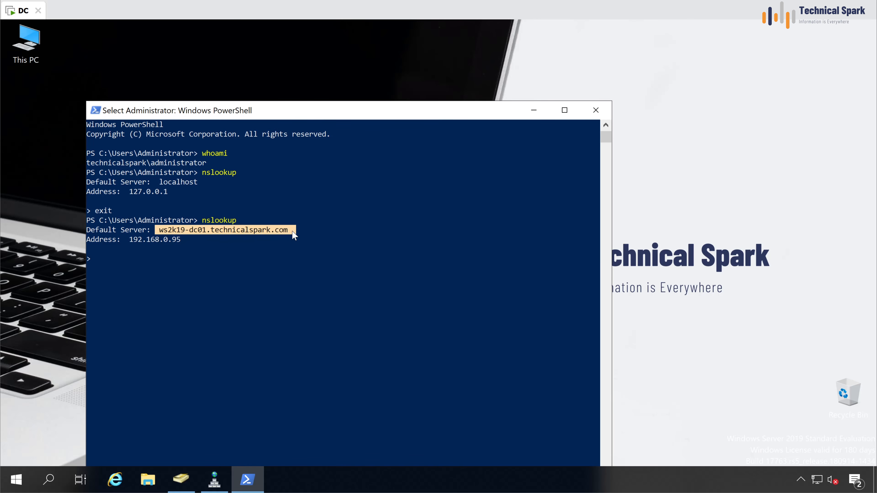
left_click(230, 269)
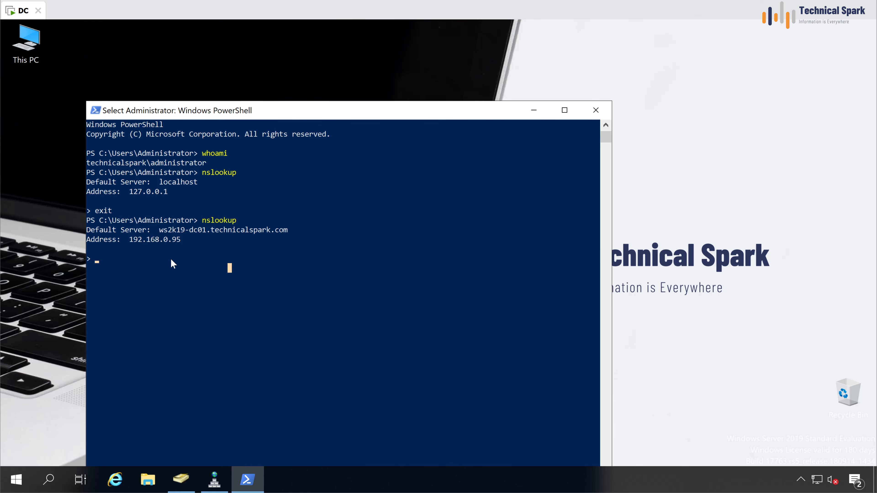
key("Escape")
Step: Look up 192.168.0.95, ws2k19-dc01 and technicalspark.com, then bring back DNS Manager and ADUC
type("1")
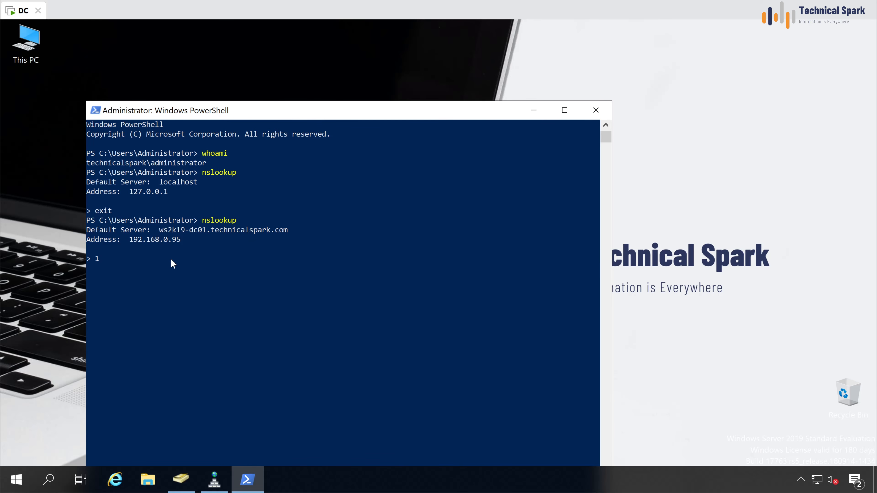
type("92.168.0.95")
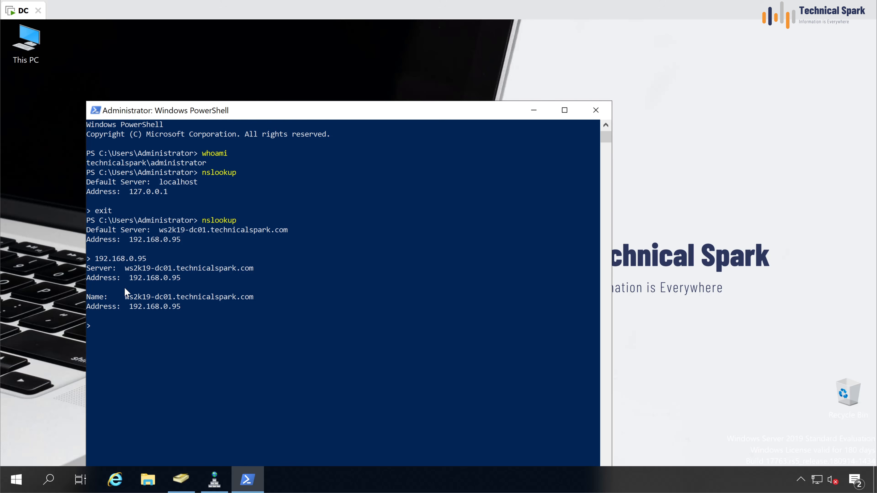
left_click(147, 326)
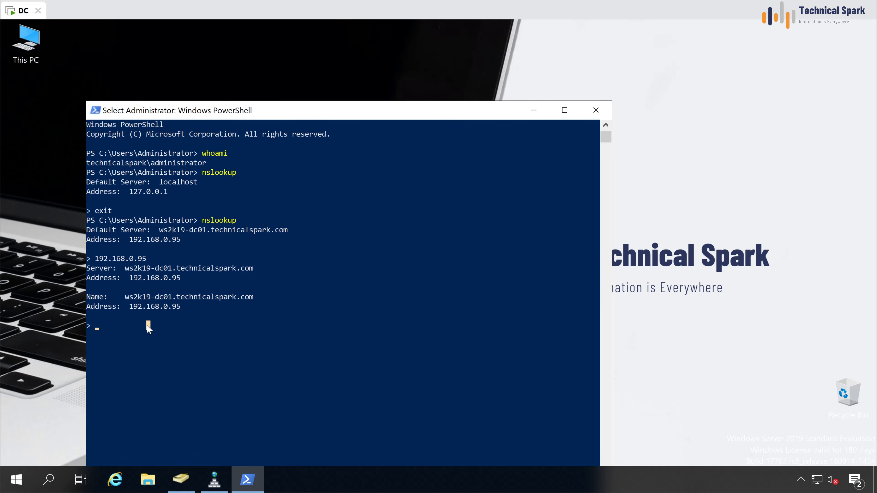
type("ws2")
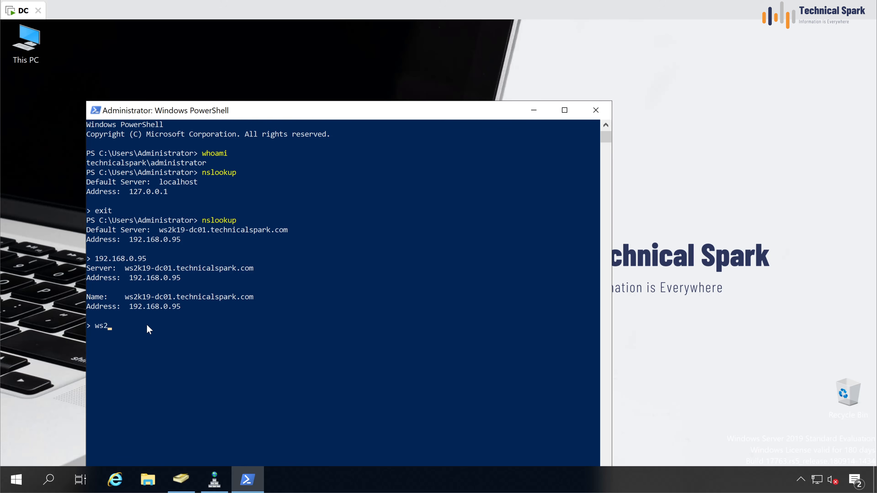
type("k19-dc01")
key("Return")
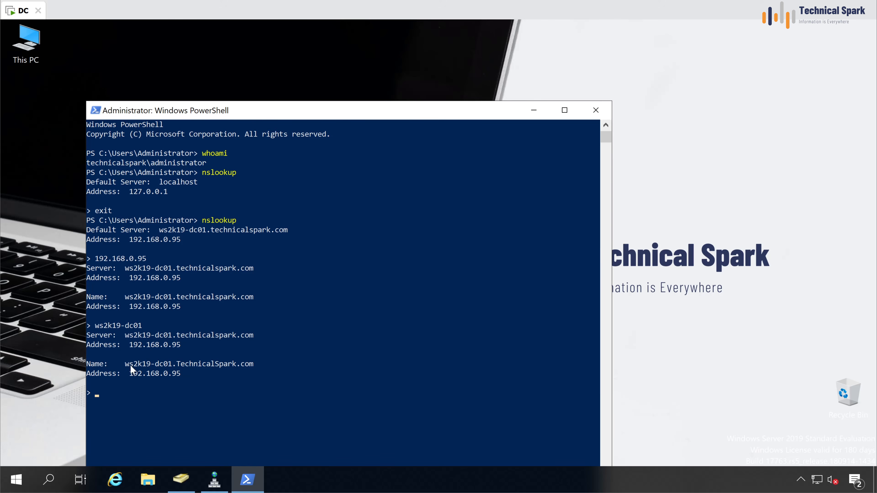
type("technicalspark.com")
key("Return")
left_click(173, 392)
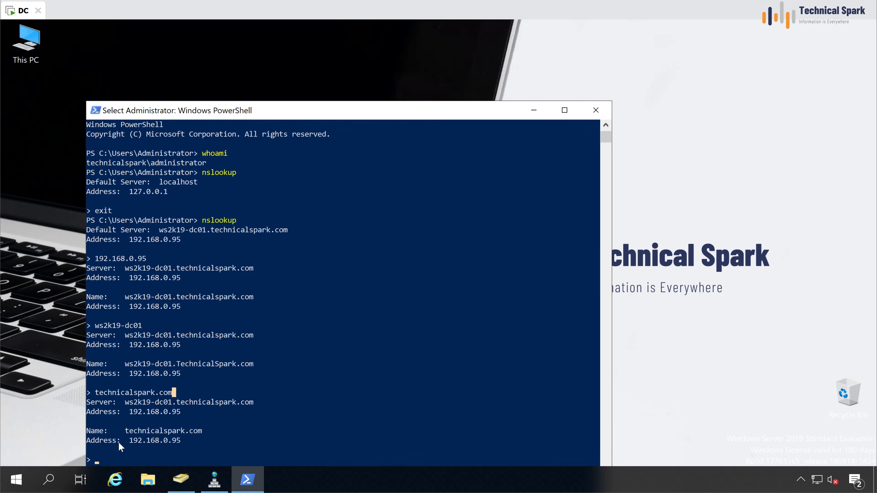
left_click_drag(120, 431, 202, 442)
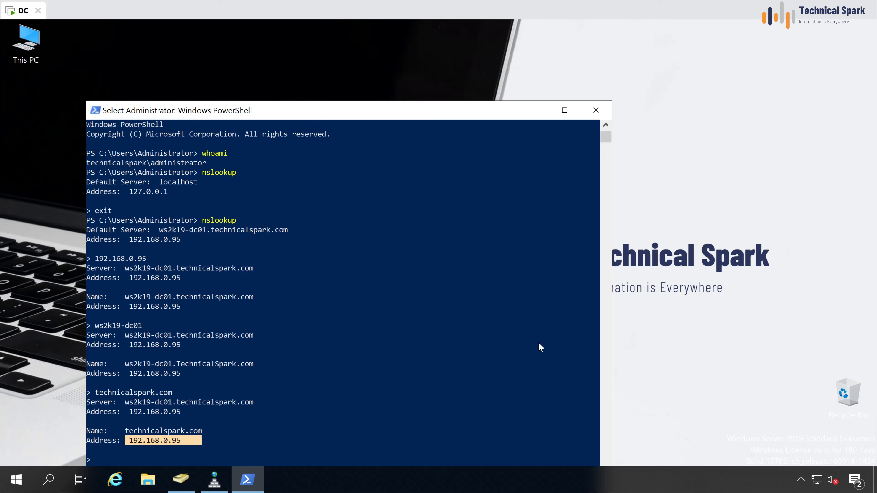
left_click(214, 481)
left_click(181, 480)
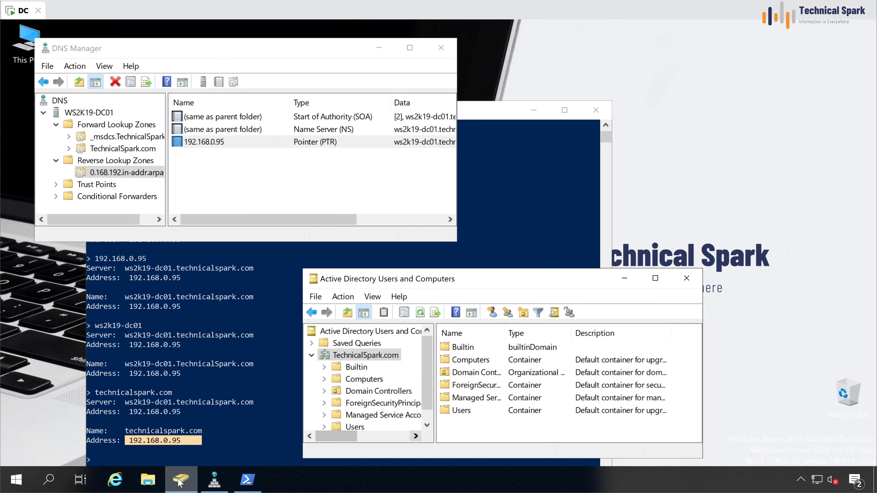